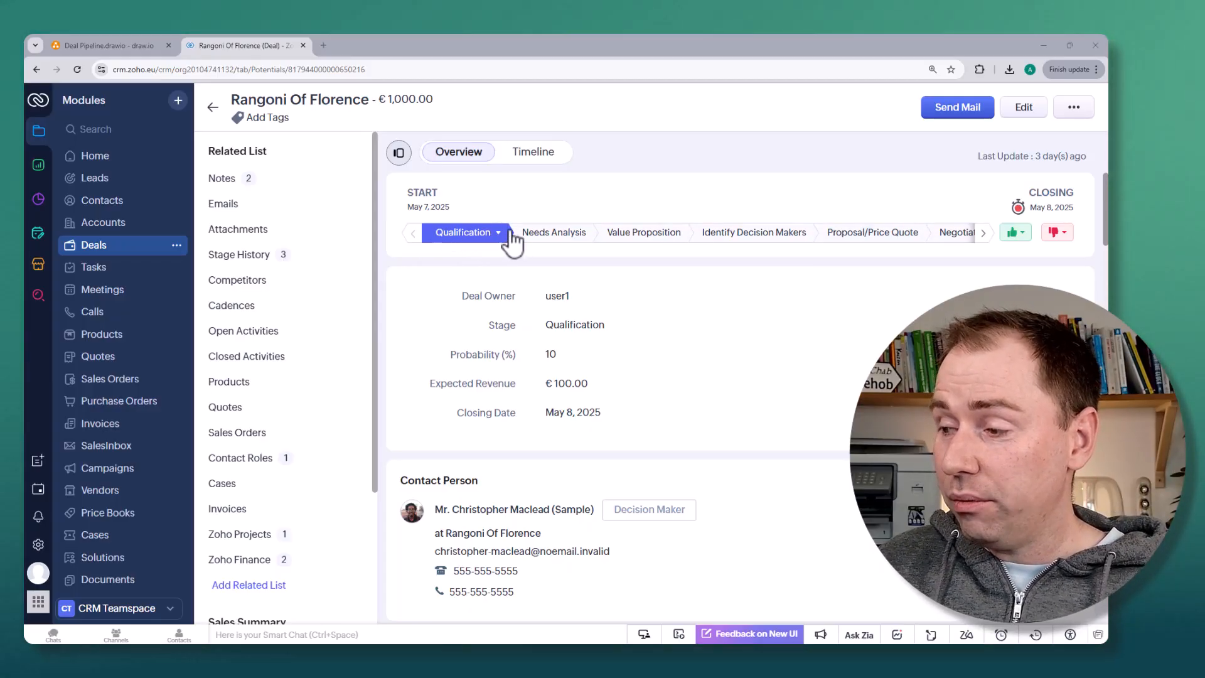
# - Advance the Rangoni Of Florence deal to the Needs Analysis stage, then to Negotiation/Review
pyautogui.click(571, 235)
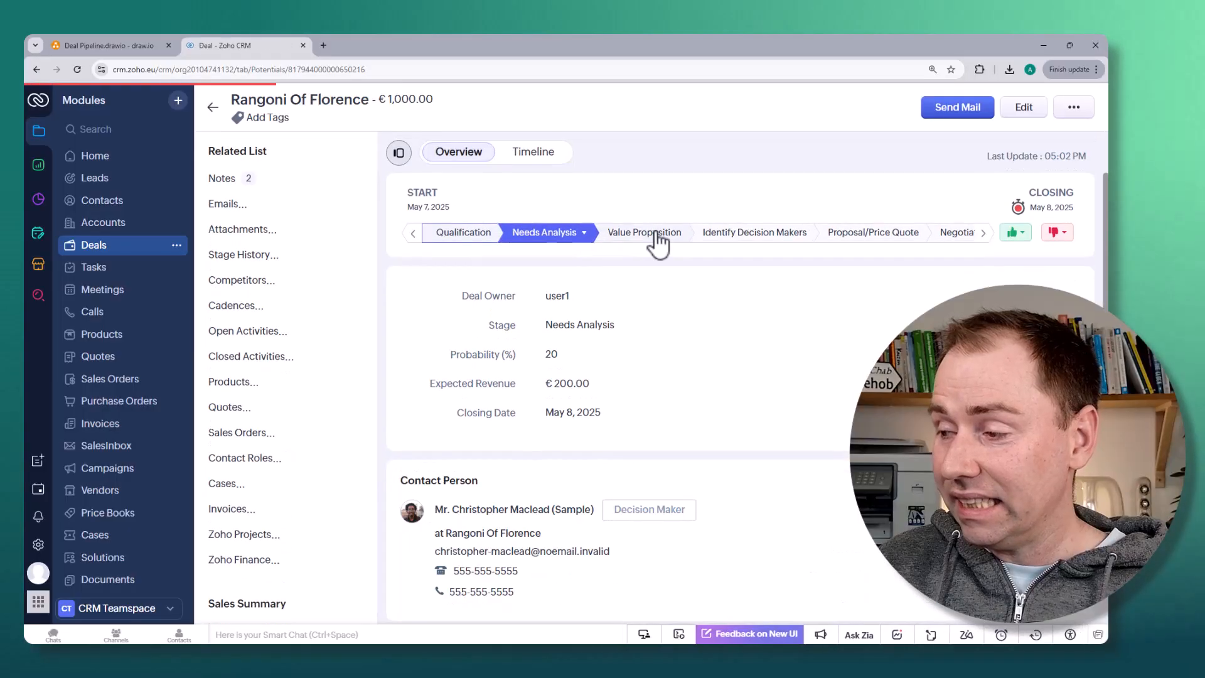
pyautogui.click(982, 234)
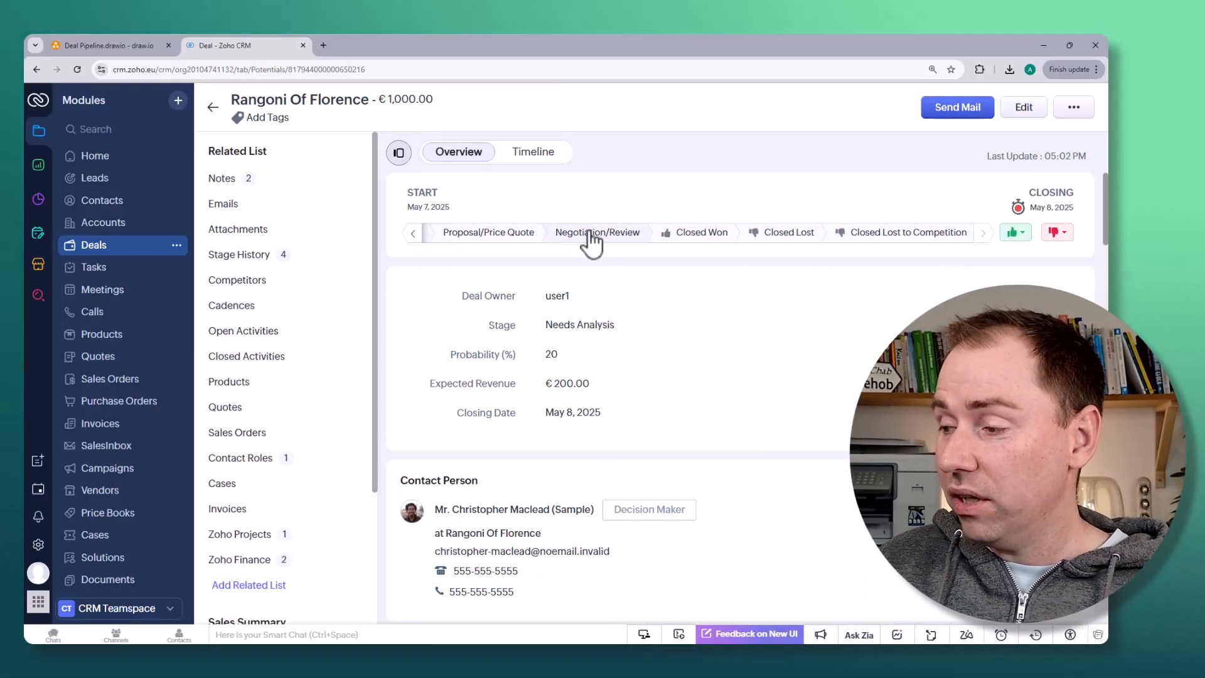
pyautogui.click(590, 234)
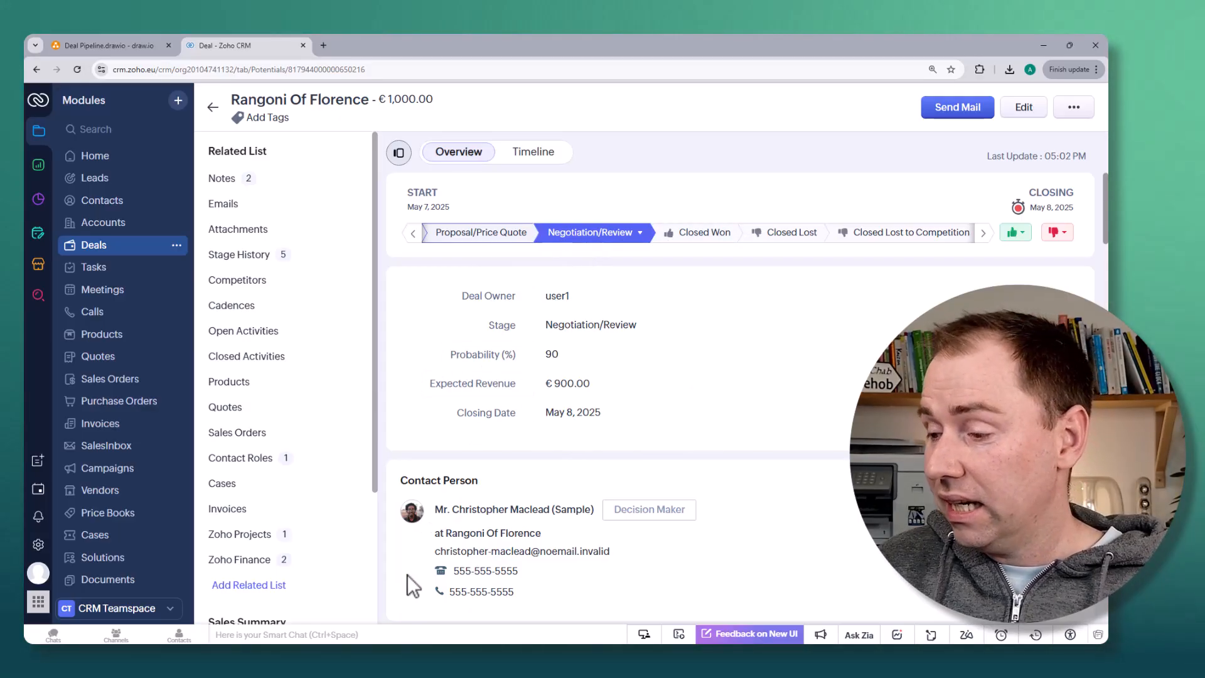
# - Switch to the Deal Pipeline diagram in draw.io and examine the Typical Pipeline page from lead qualification through the deal outcomes
pyautogui.click(113, 45)
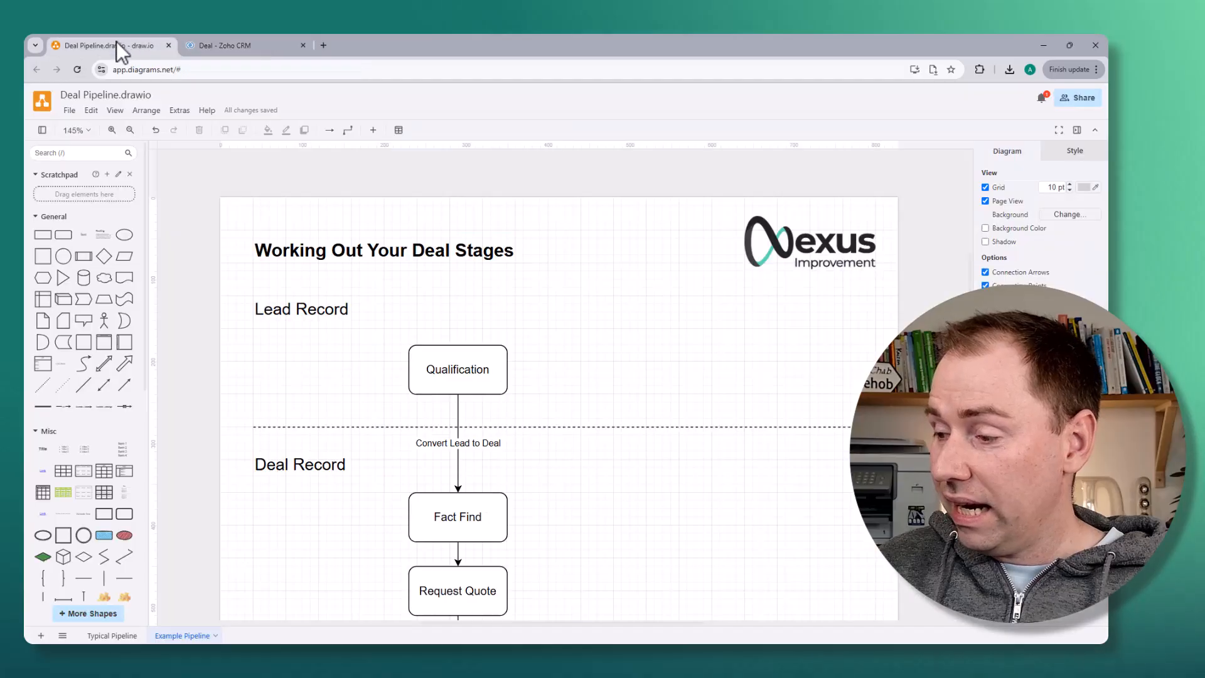
pyautogui.click(113, 635)
pyautogui.scroll(5, 390, 401)
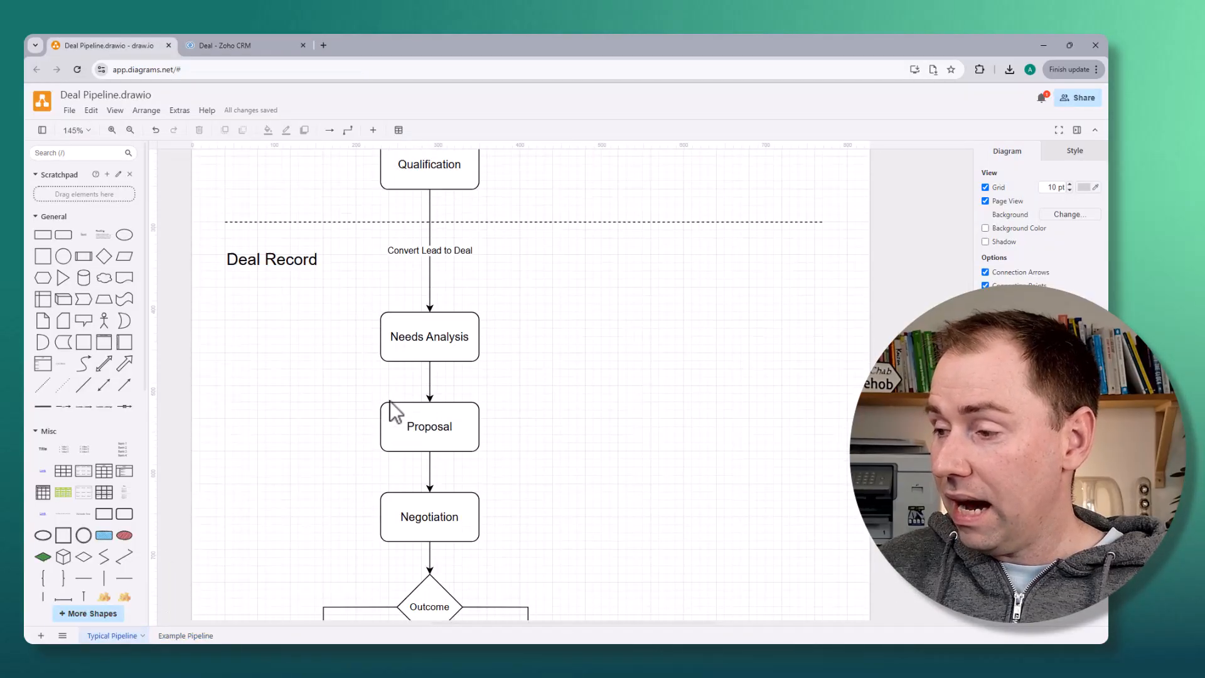
pyautogui.scroll(-1, 390, 402)
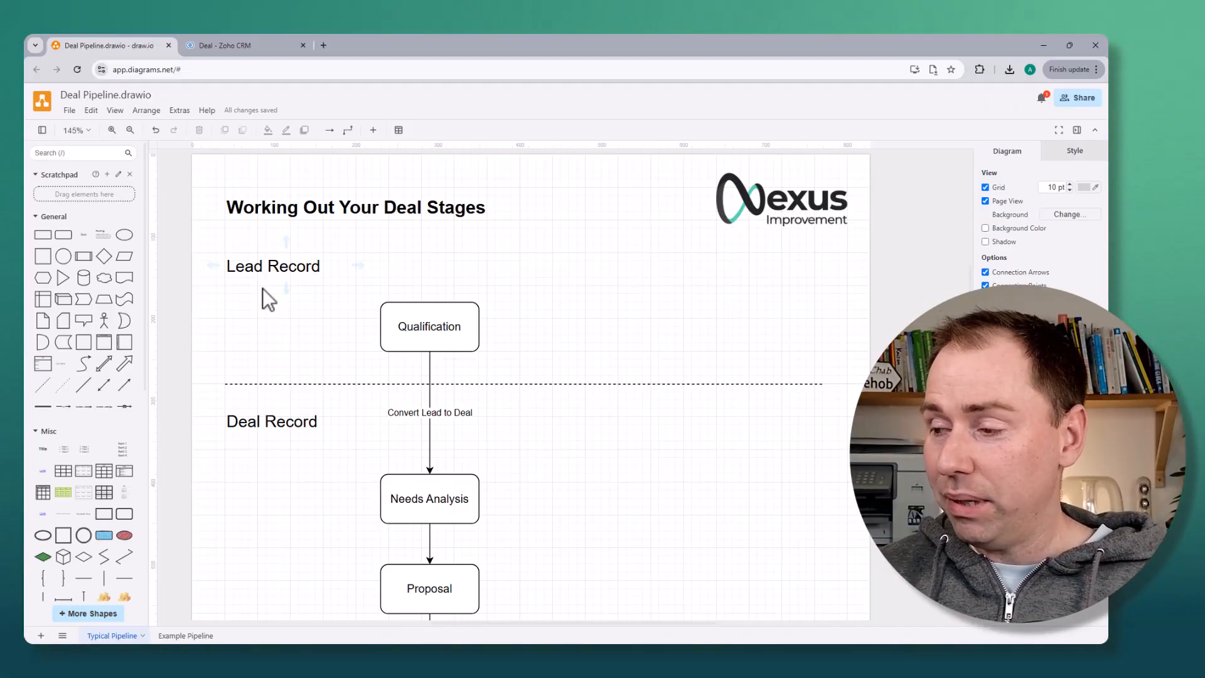
pyautogui.click(353, 268)
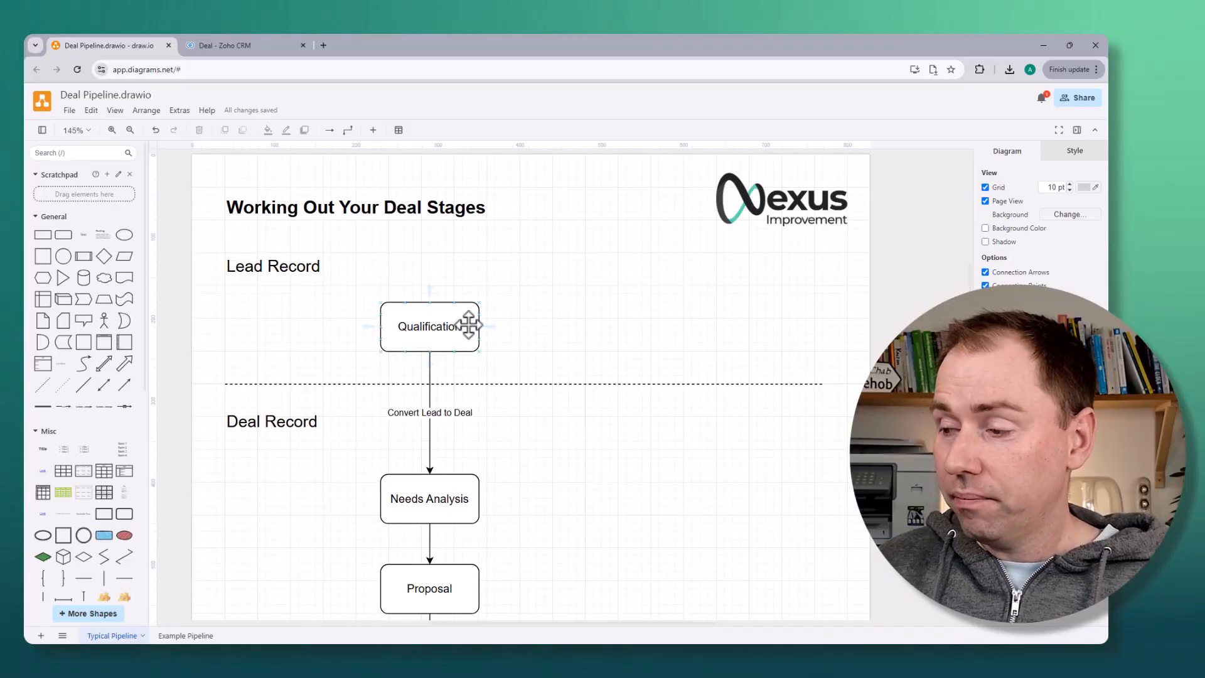
pyautogui.scroll(-5, 469, 325)
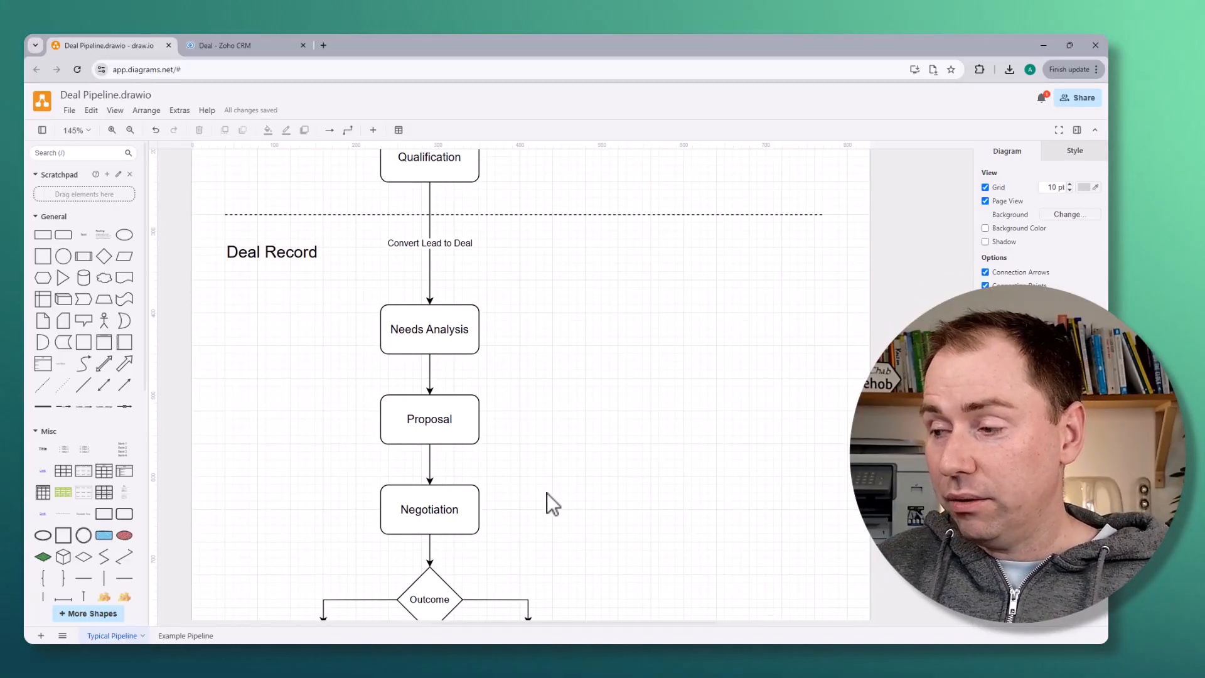
pyautogui.scroll(-2, 424, 371)
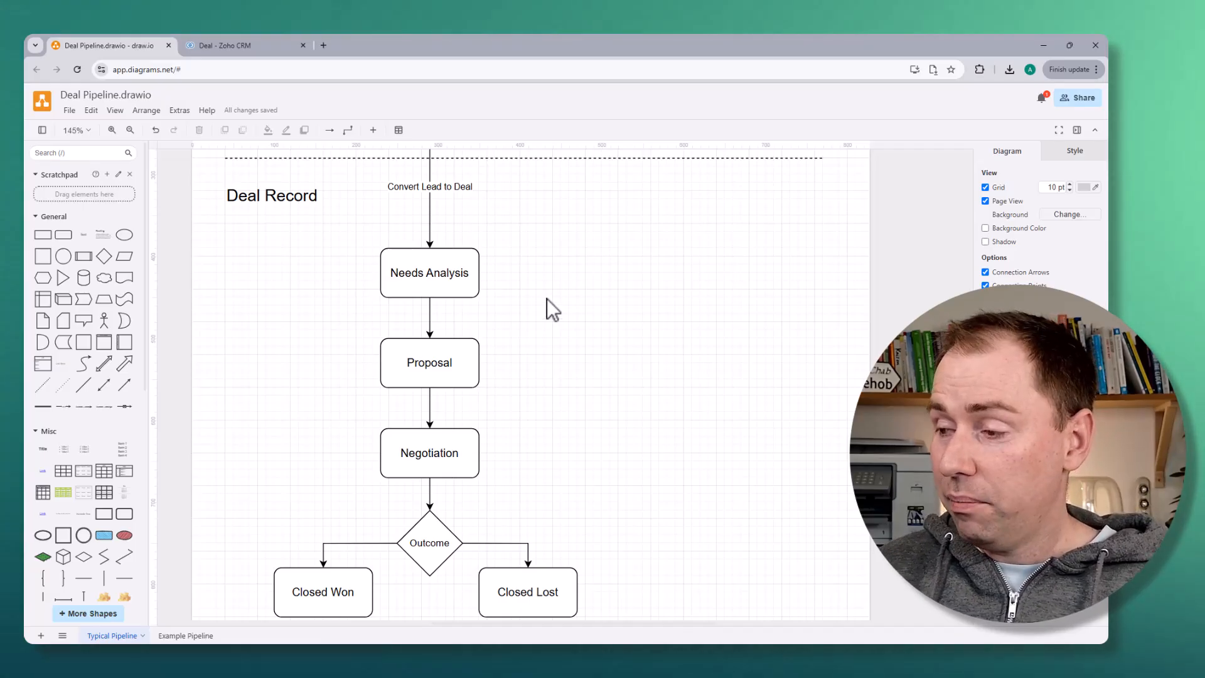
pyautogui.click(426, 274)
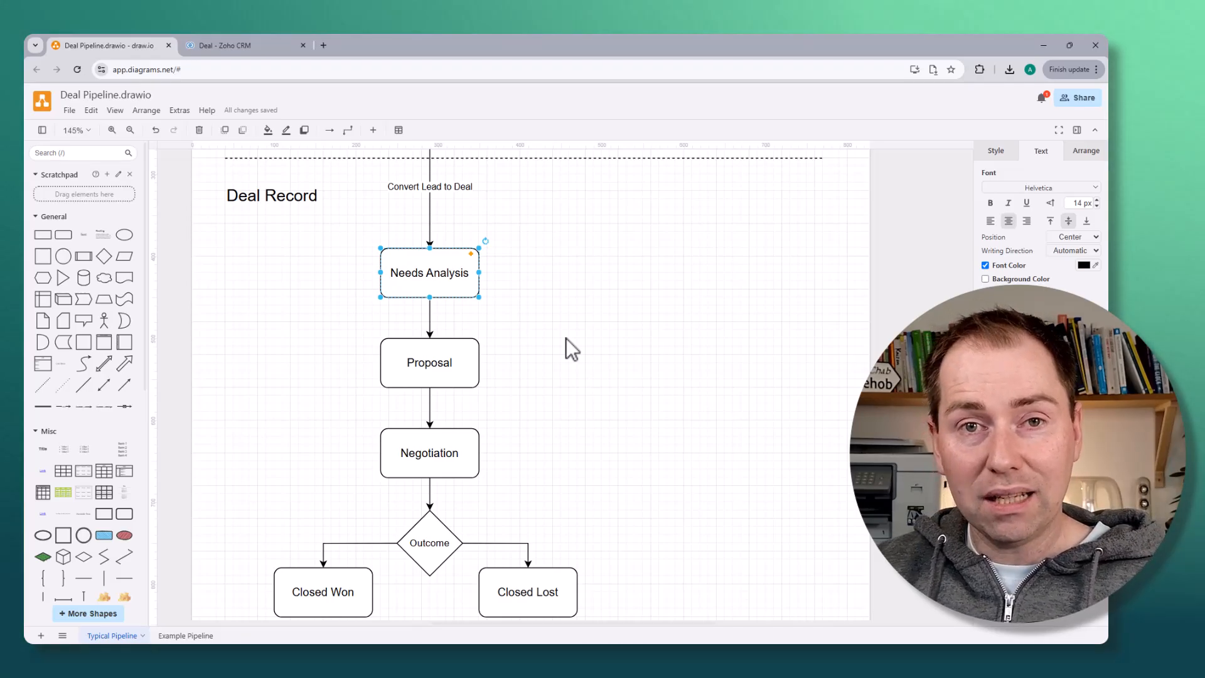
pyautogui.click(465, 448)
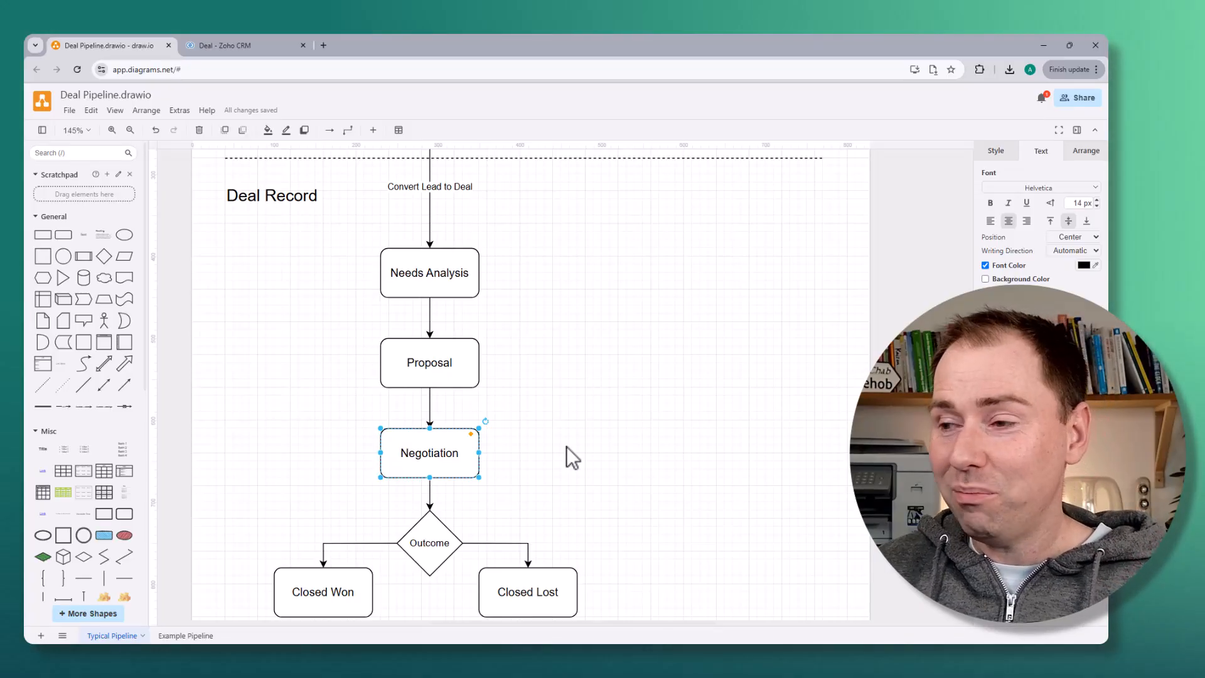
pyautogui.scroll(-2, 566, 446)
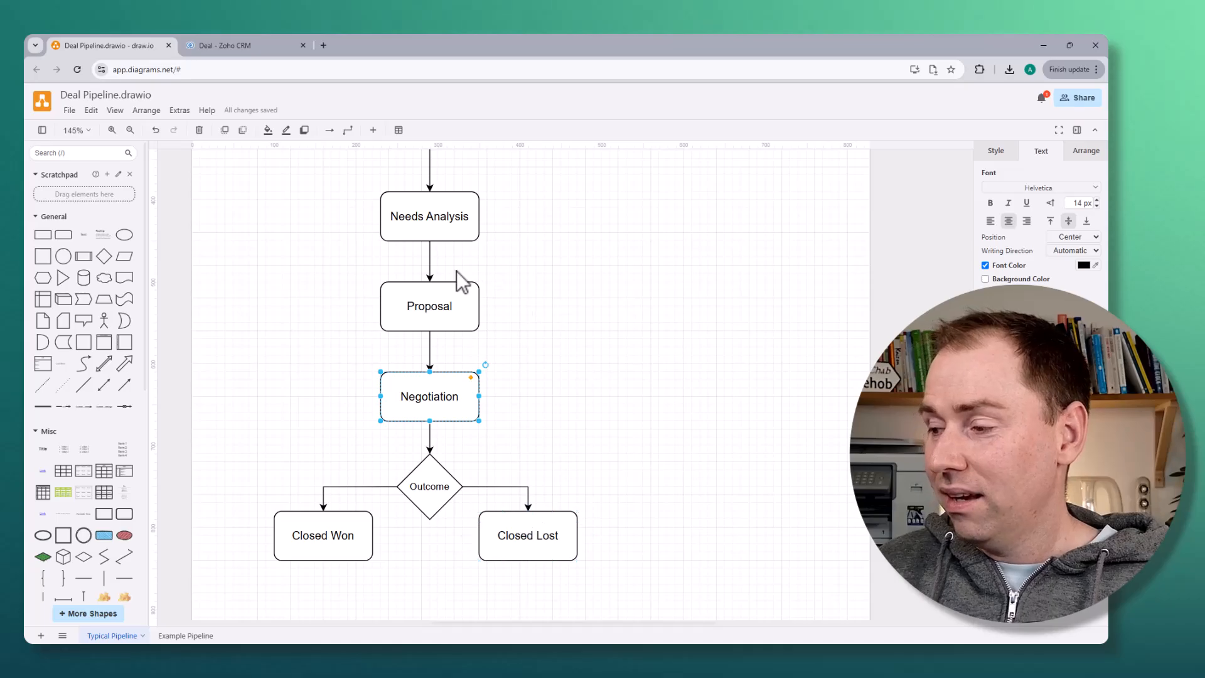
pyautogui.scroll(4, 423, 233)
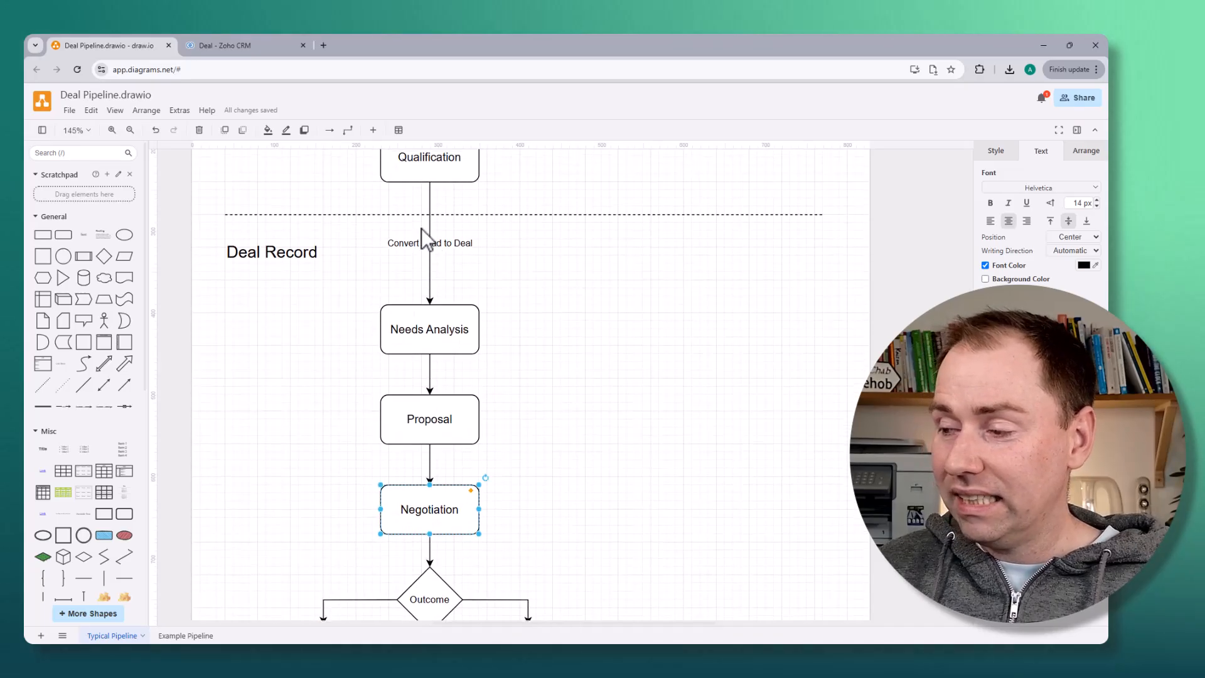
pyautogui.scroll(-2, 572, 450)
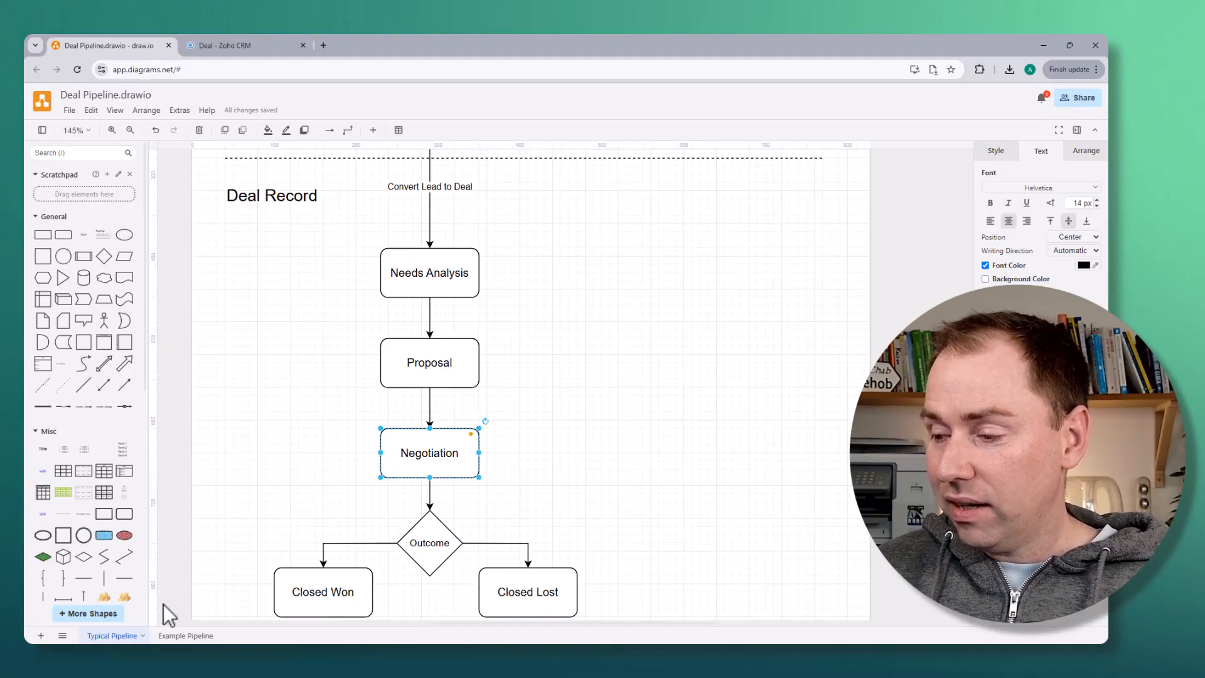
# - Examine the stages on the Example Pipeline page, from lead qualification through Fact Find and the quote stages to the deal outcomes
pyautogui.click(192, 636)
pyautogui.scroll(-2, 390, 490)
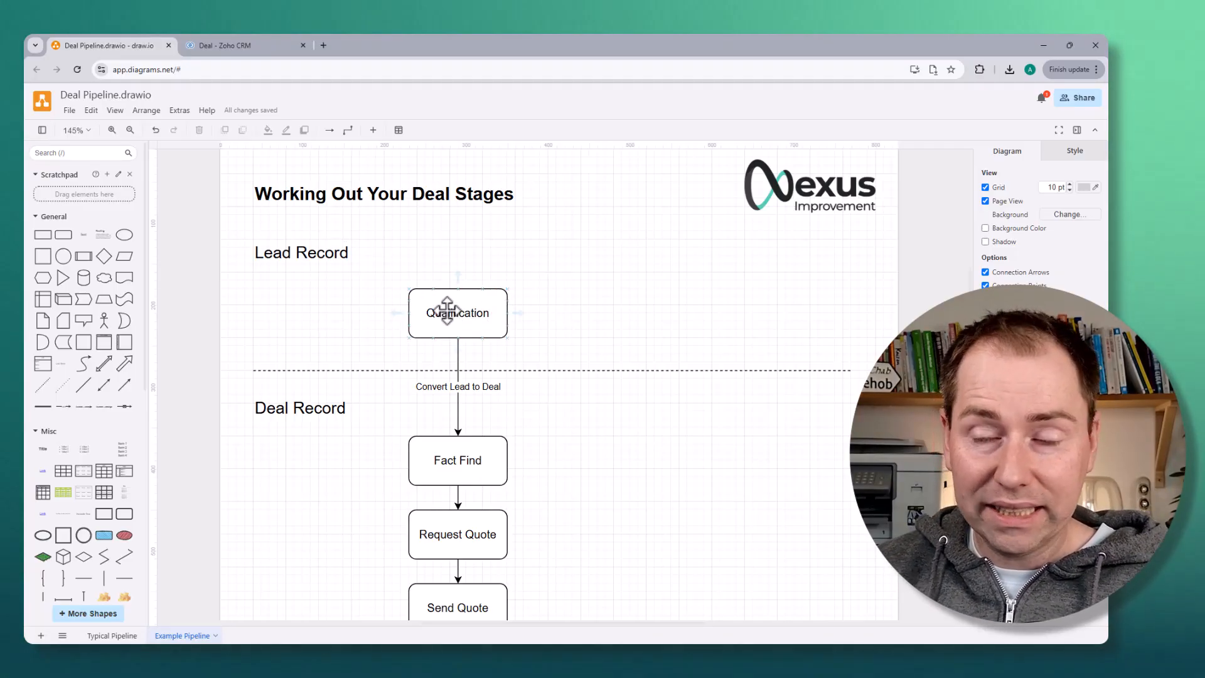
pyautogui.scroll(-3, 487, 377)
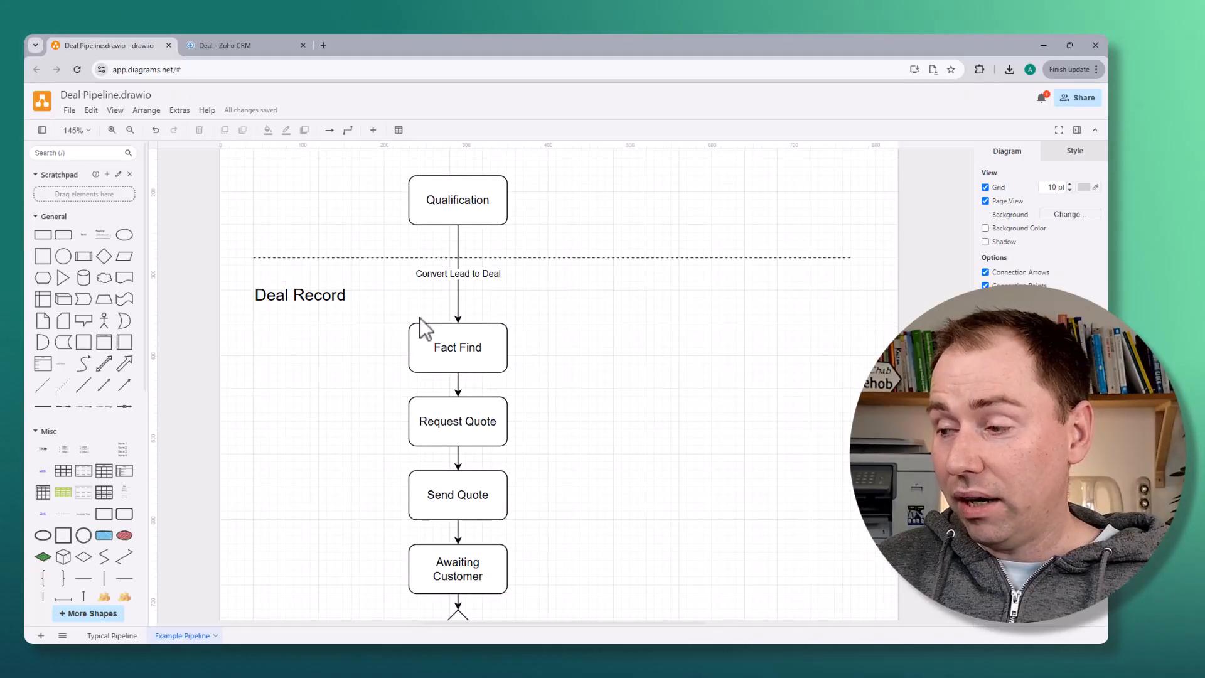
pyautogui.scroll(-3, 395, 374)
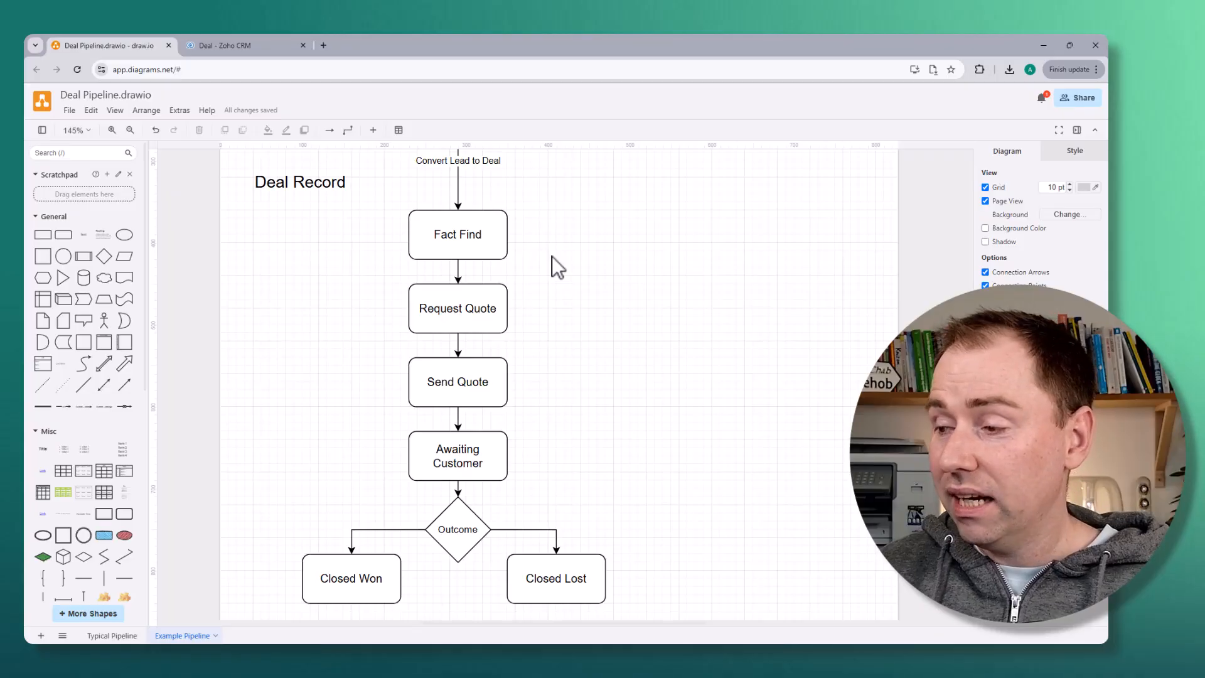
pyautogui.click(478, 242)
pyautogui.click(495, 324)
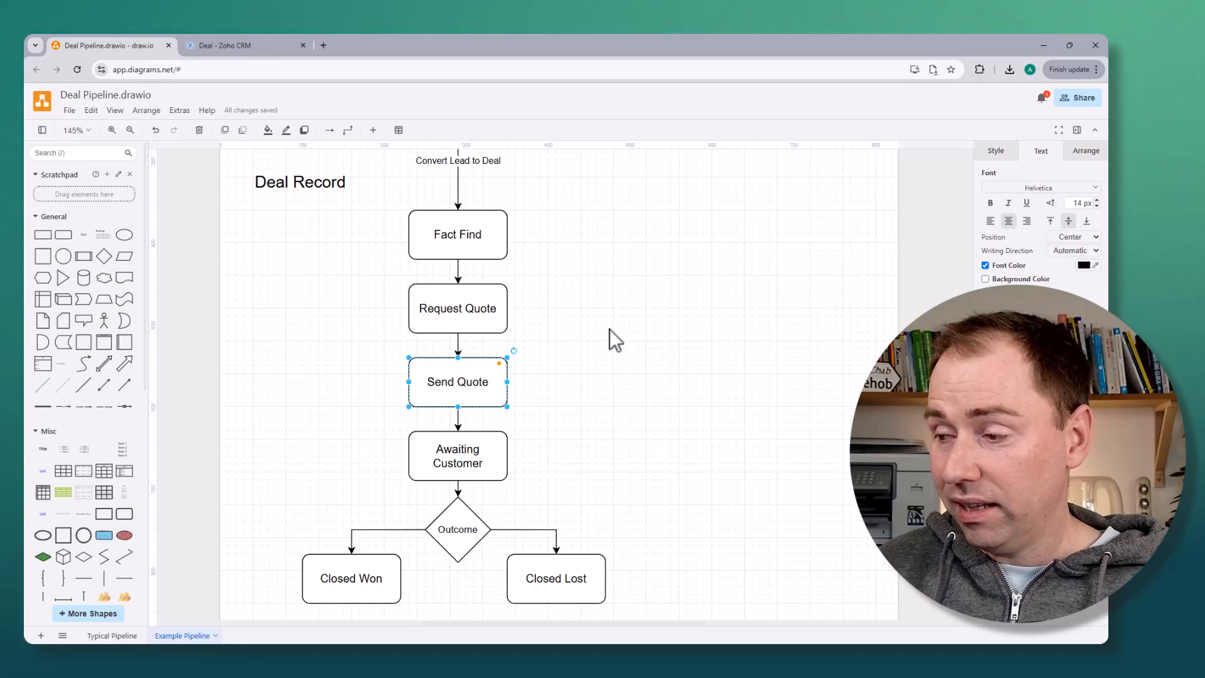
pyautogui.scroll(-2, 485, 382)
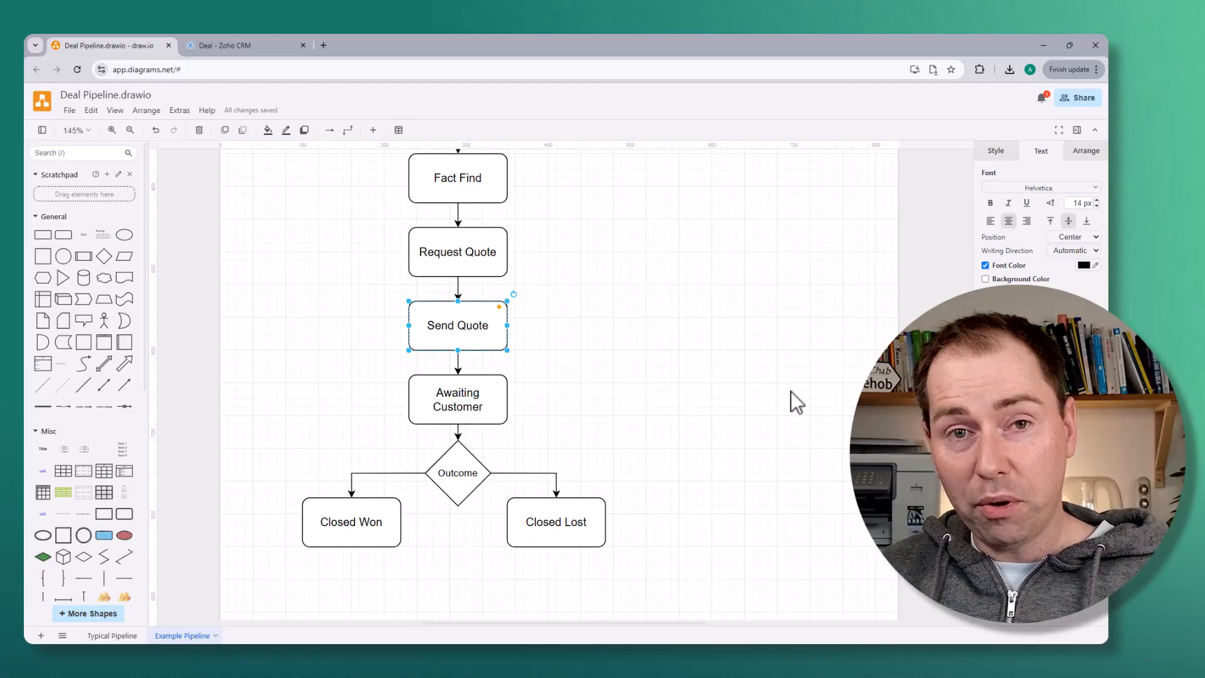
pyautogui.click(497, 396)
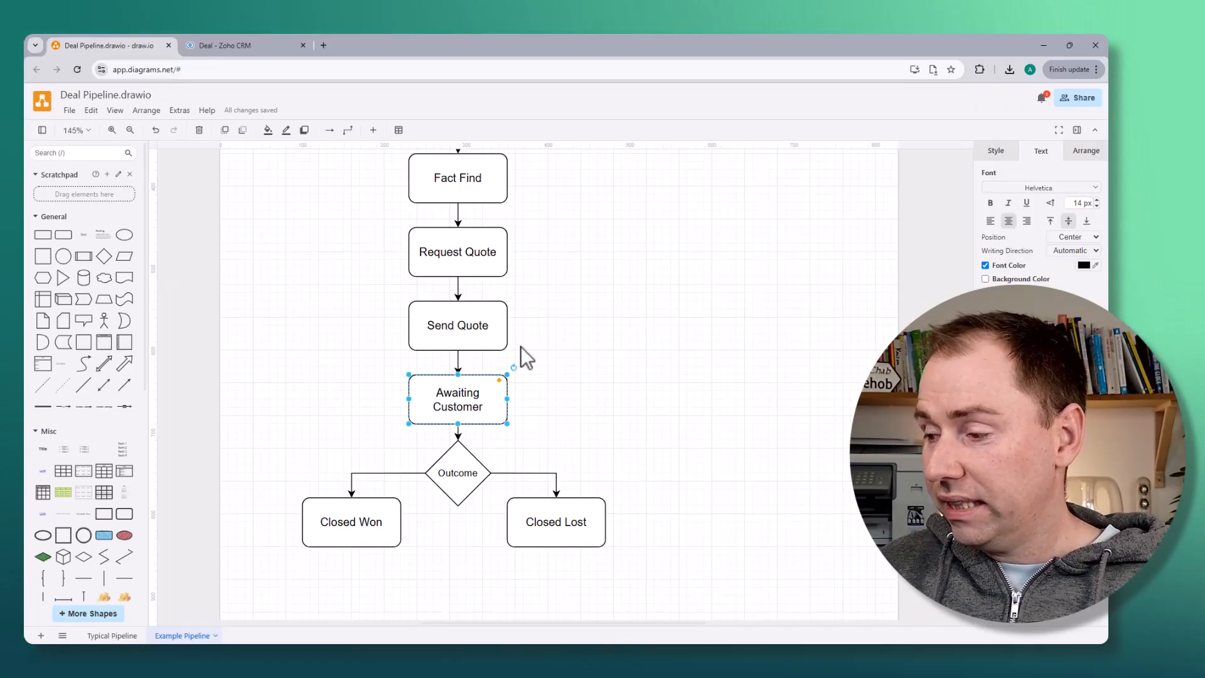
# - Switch back to Zoho CRM and display All Deals in the Kanban view
pyautogui.click(220, 45)
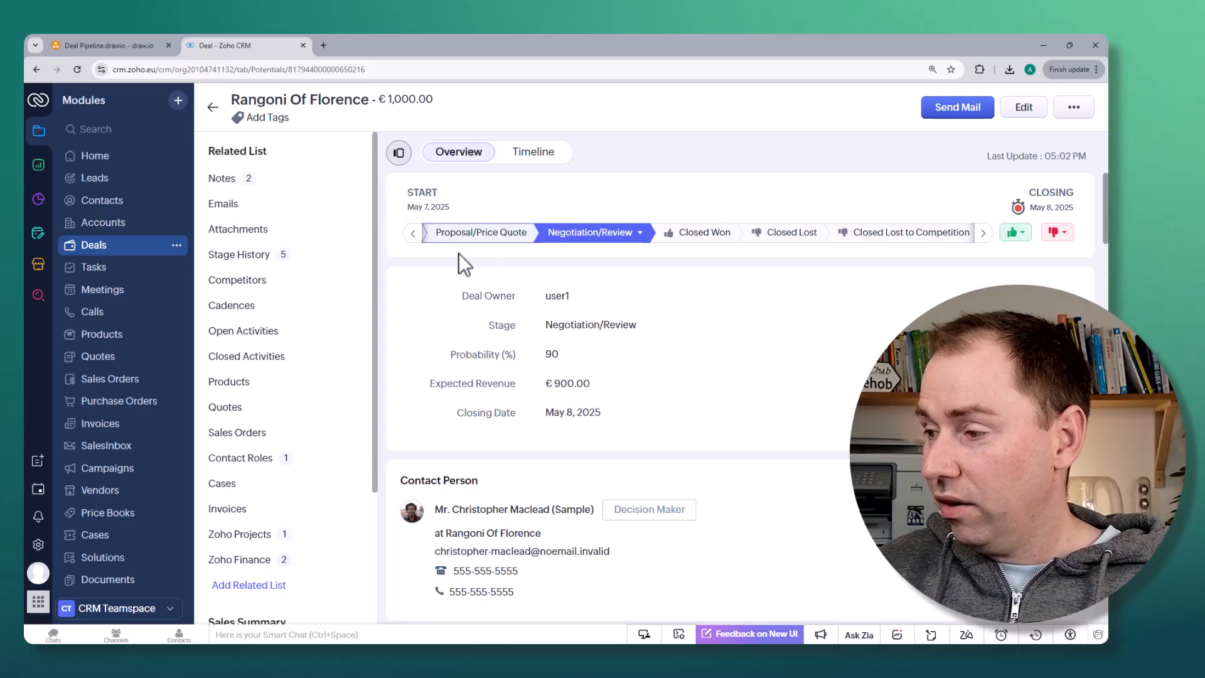
pyautogui.click(132, 248)
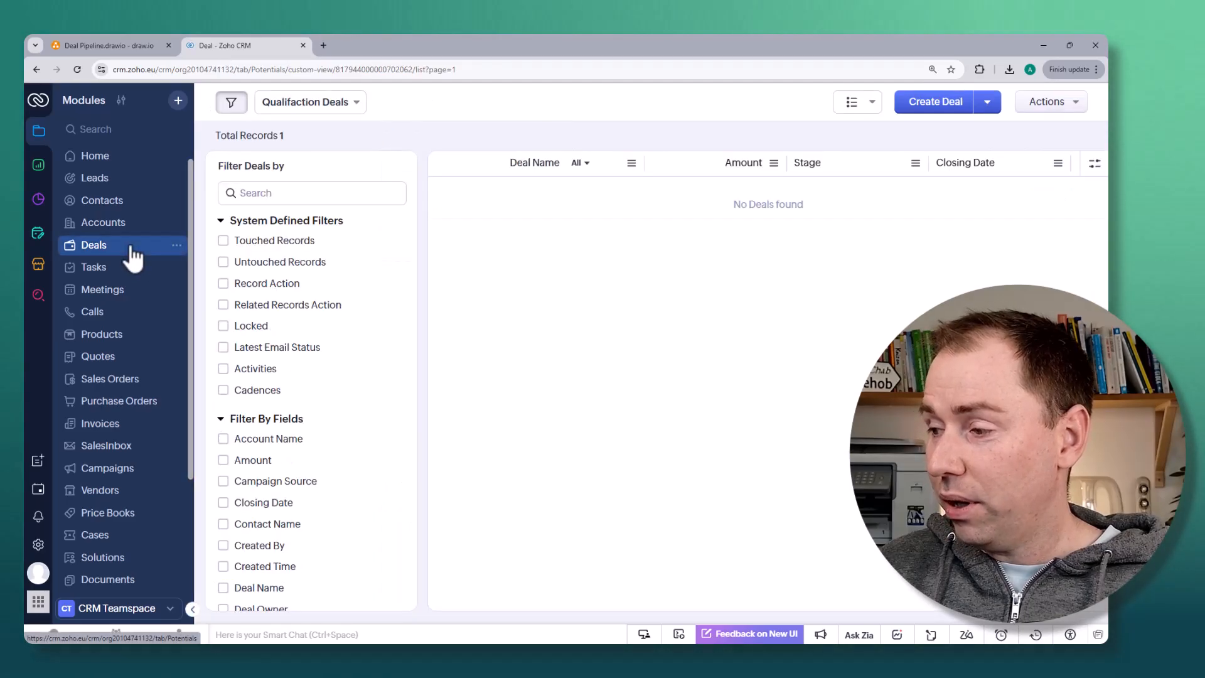
pyautogui.click(339, 107)
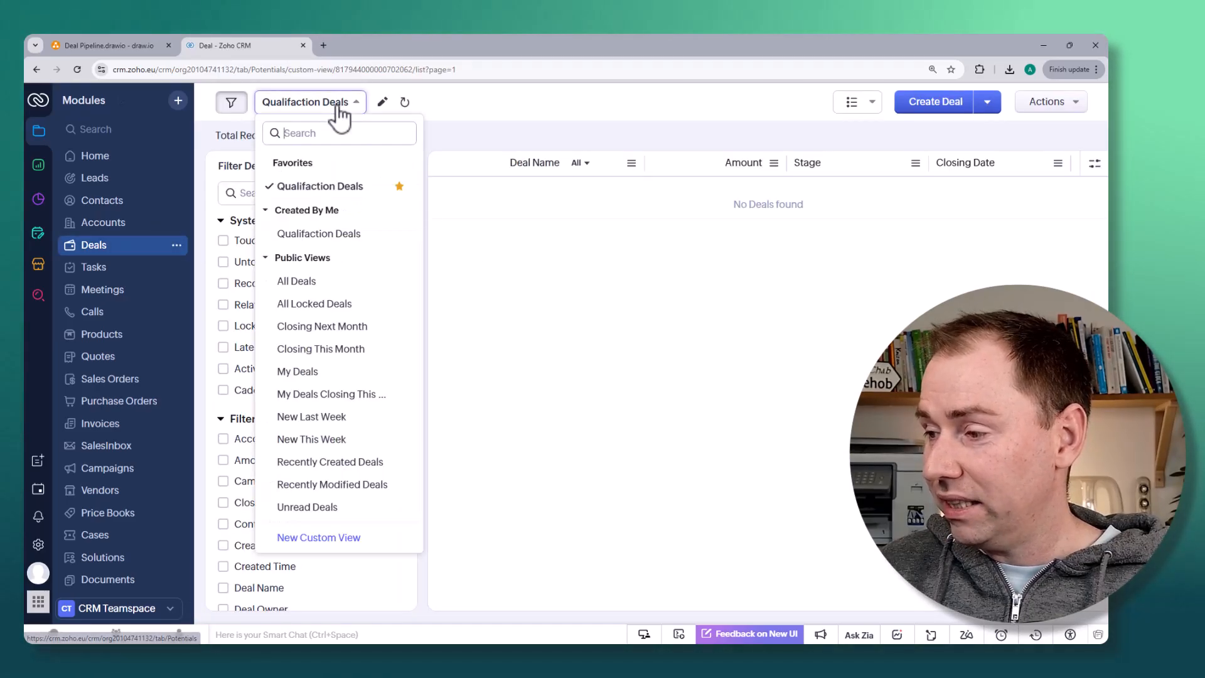
pyautogui.click(325, 282)
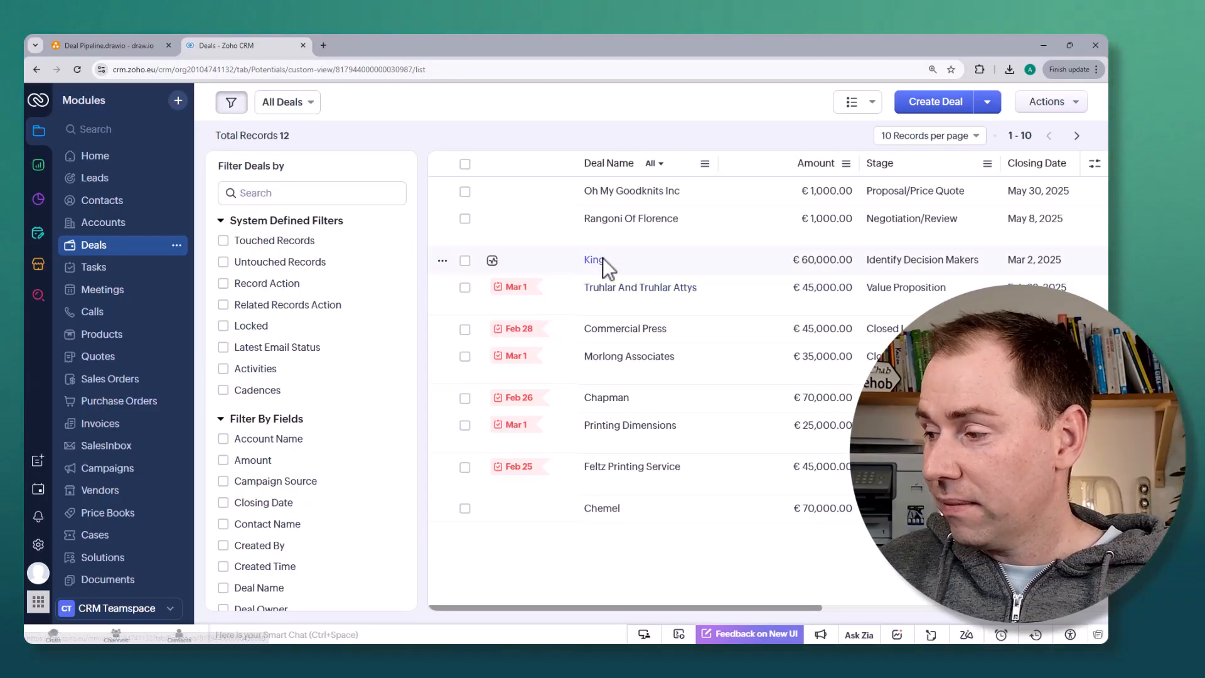
pyautogui.click(872, 107)
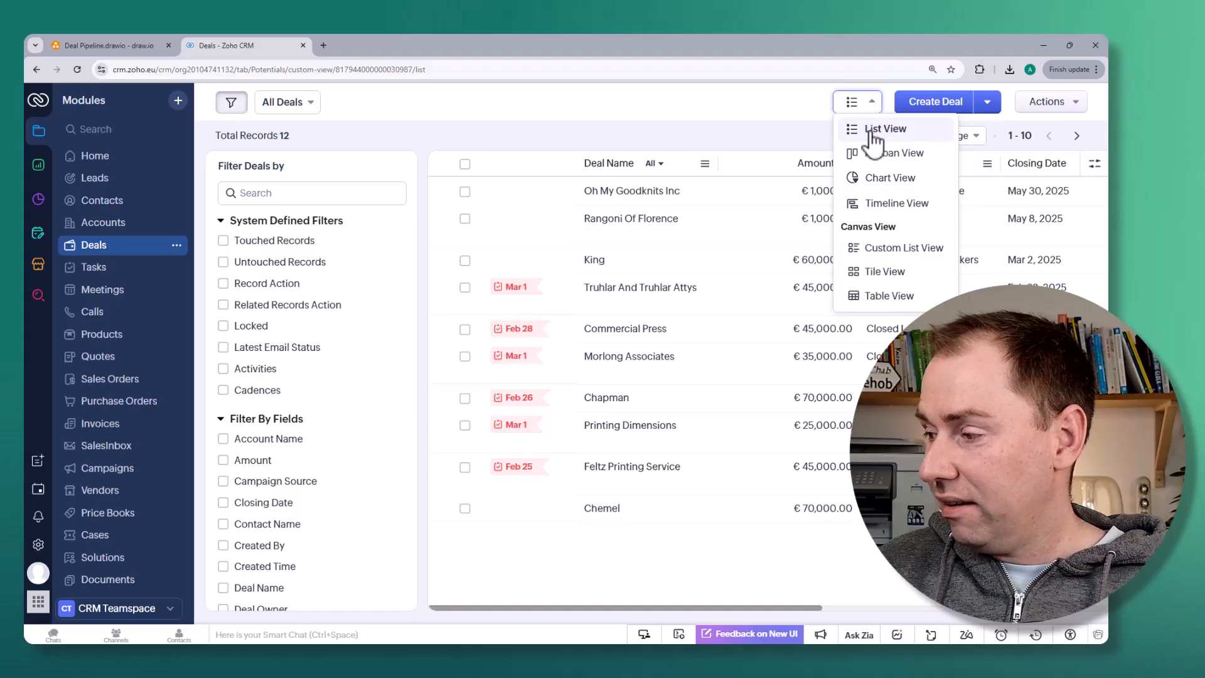
pyautogui.click(889, 155)
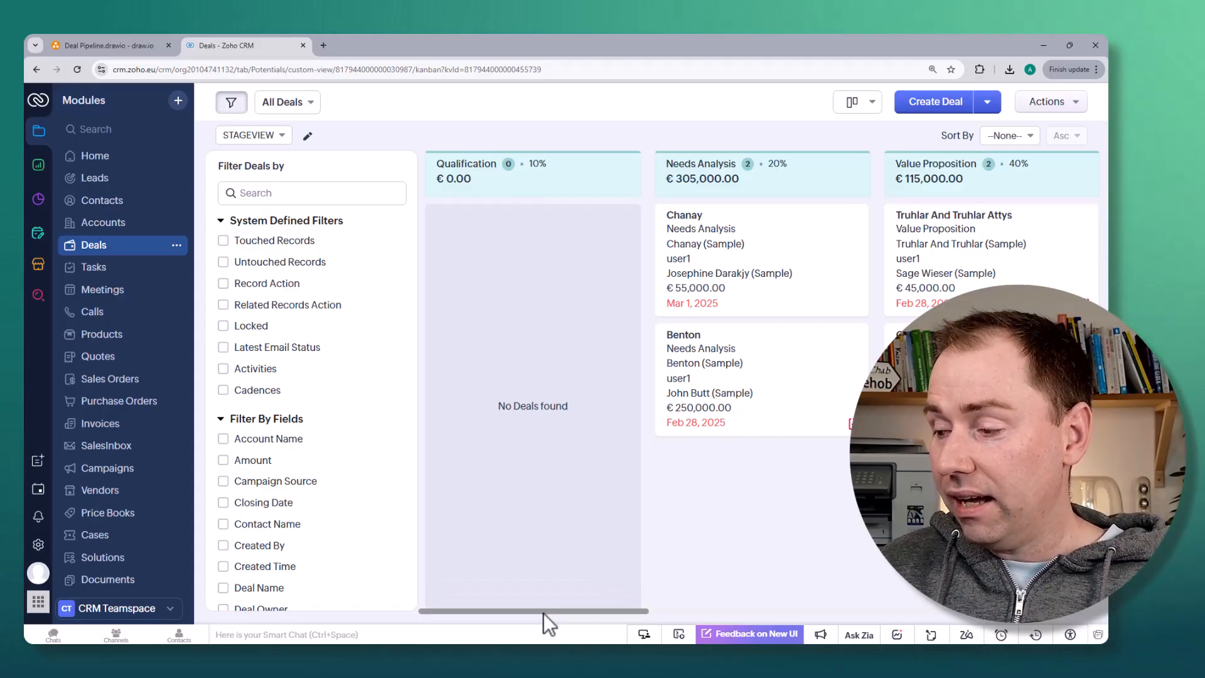
# - Move the Chanay deal from Needs Analysis to the Value Proposition stage on the Kanban board
pyautogui.moveTo(544, 612)
pyautogui.mouseDown()
pyautogui.moveTo(590, 611)
pyautogui.moveTo(536, 608)
pyautogui.mouseUp()
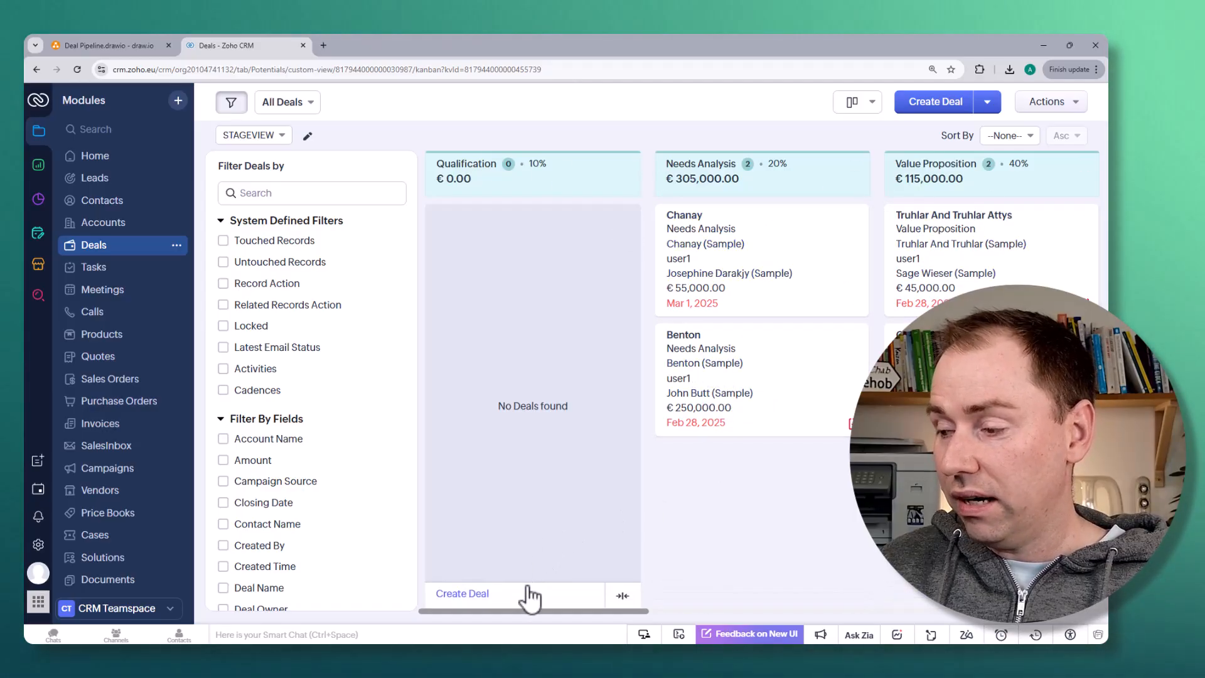
pyautogui.moveTo(529, 611); pyautogui.dragTo(602, 594)
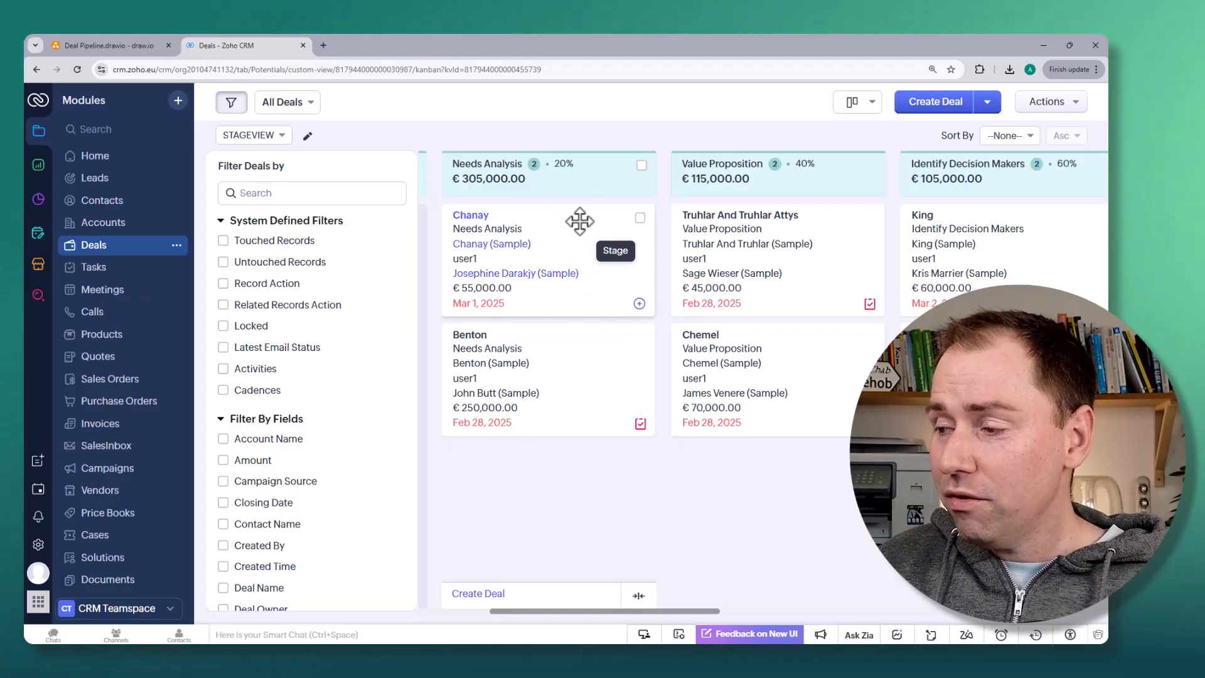
pyautogui.moveTo(573, 236); pyautogui.dragTo(788, 226)
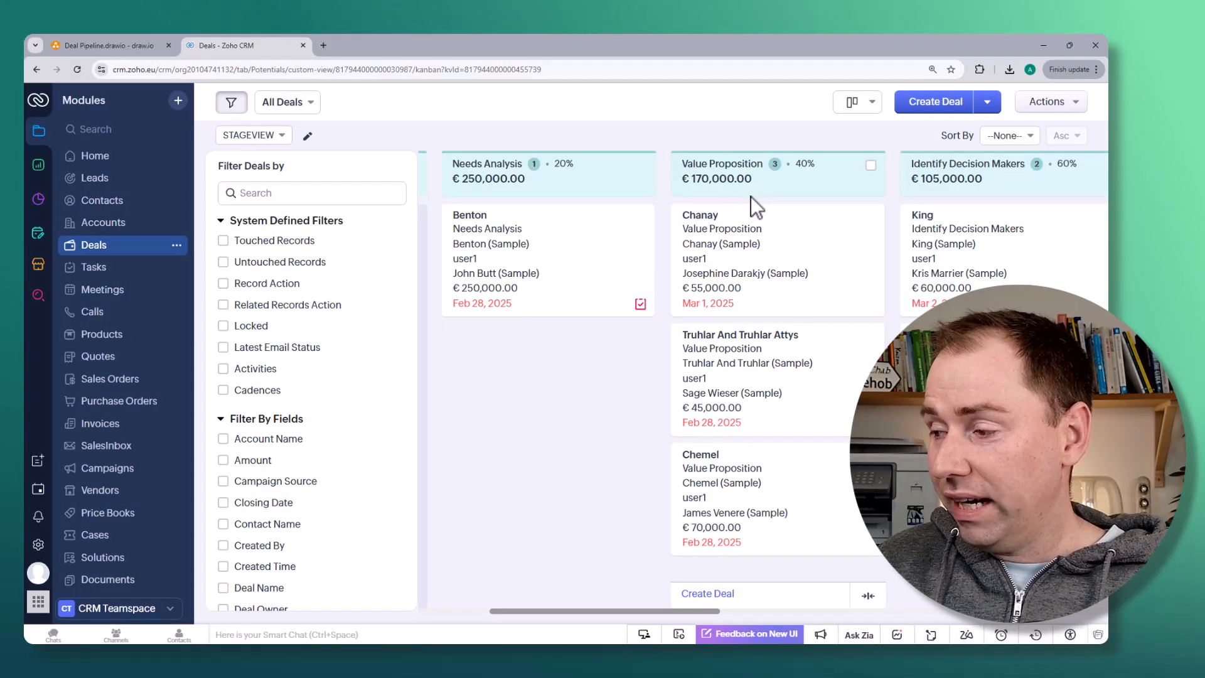
# - Open the Chanay deal from the Value Proposition column and review its Stage History
pyautogui.hscroll(3, 785, 236)
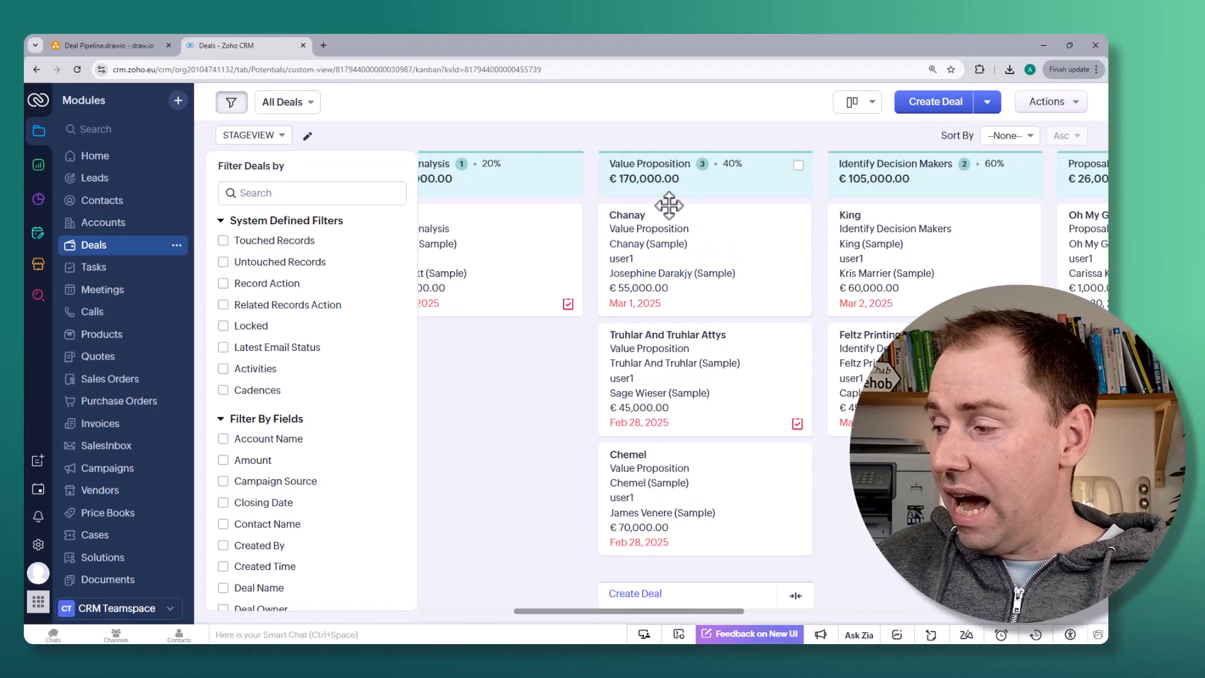
pyautogui.hscroll(5, 702, 256)
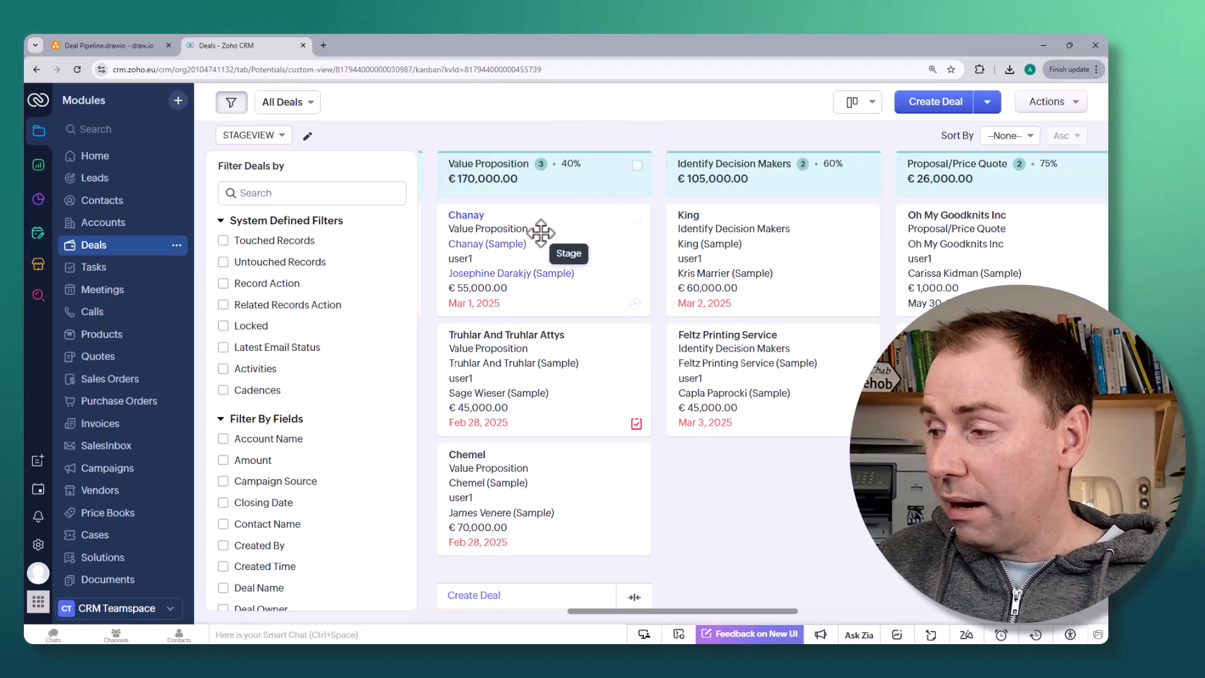
pyautogui.click(468, 220)
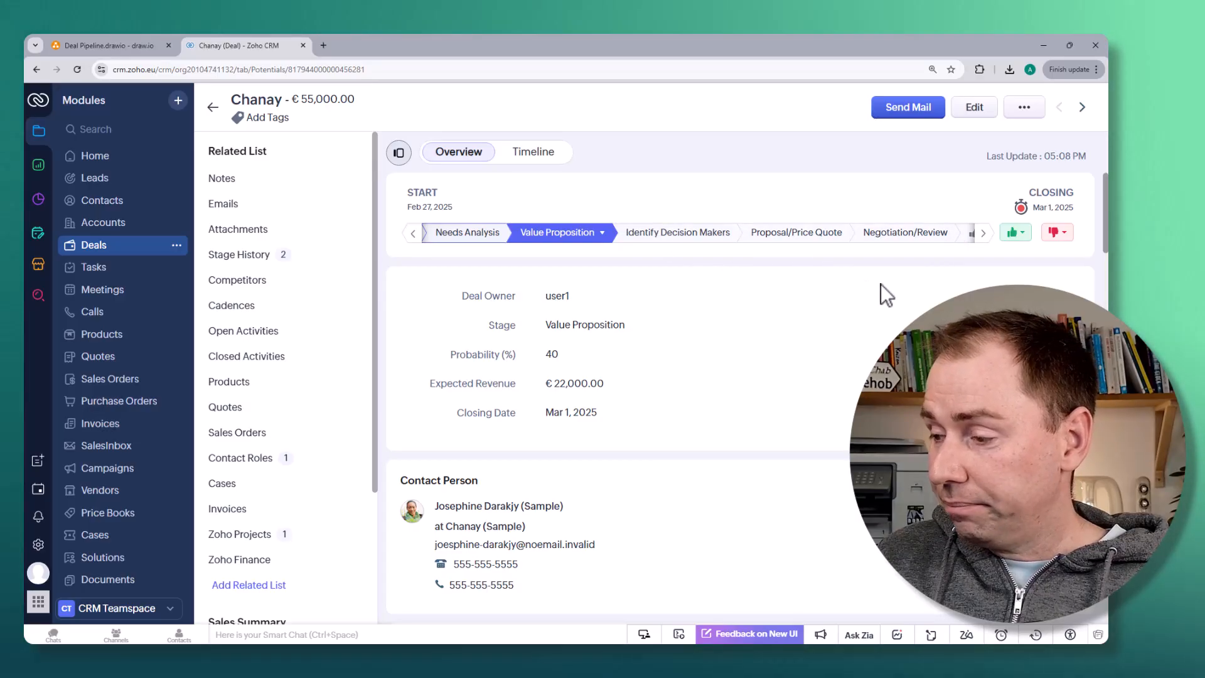
pyautogui.scroll(-10, 1076, 251)
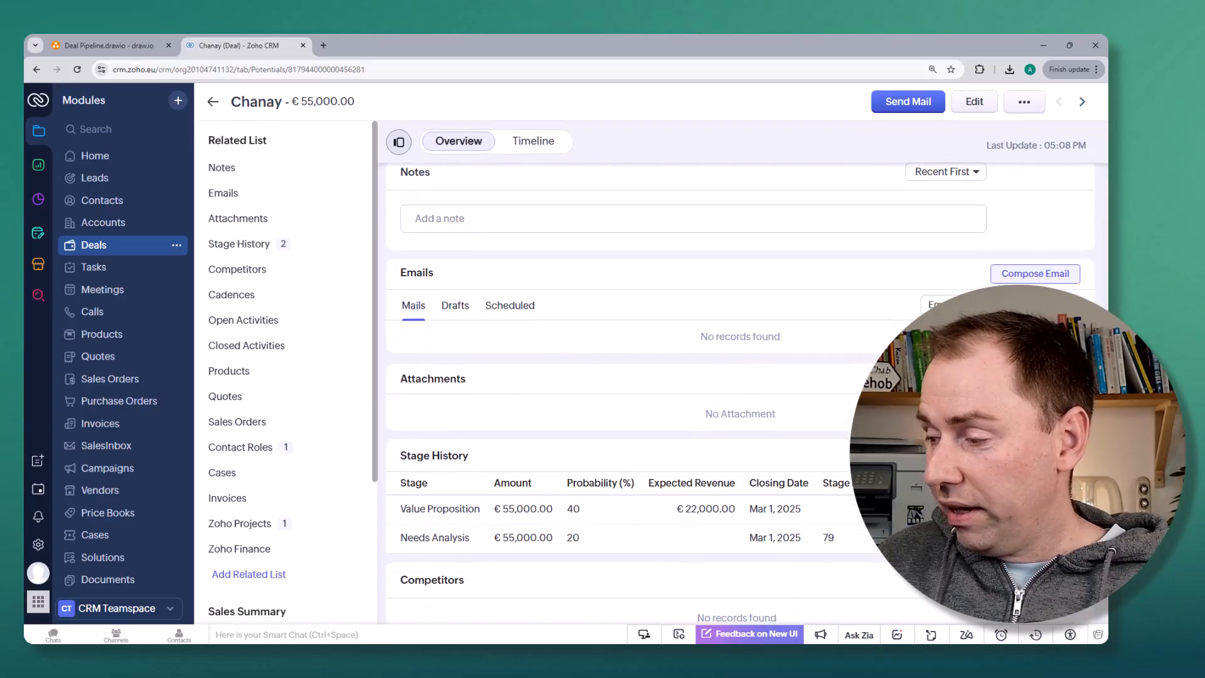
# - Change the Chanay deal's Stage to Identify Decision Makers in its Deal Information
pyautogui.scroll(7, 1077, 266)
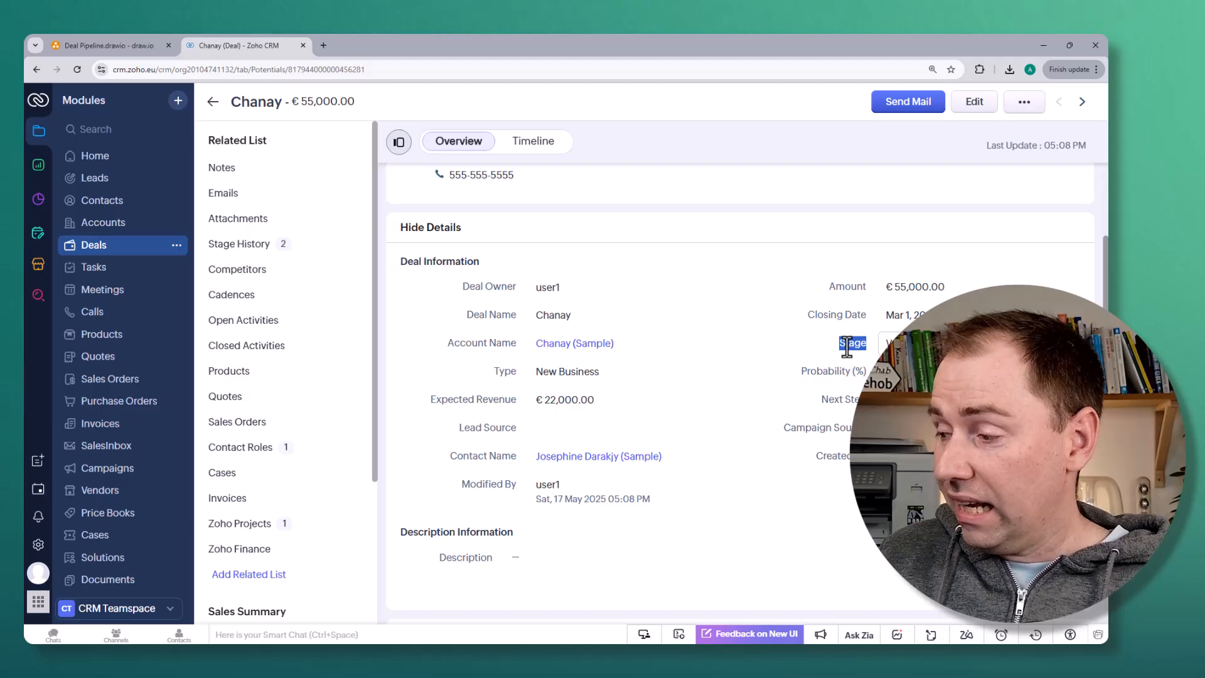
pyautogui.click(929, 343)
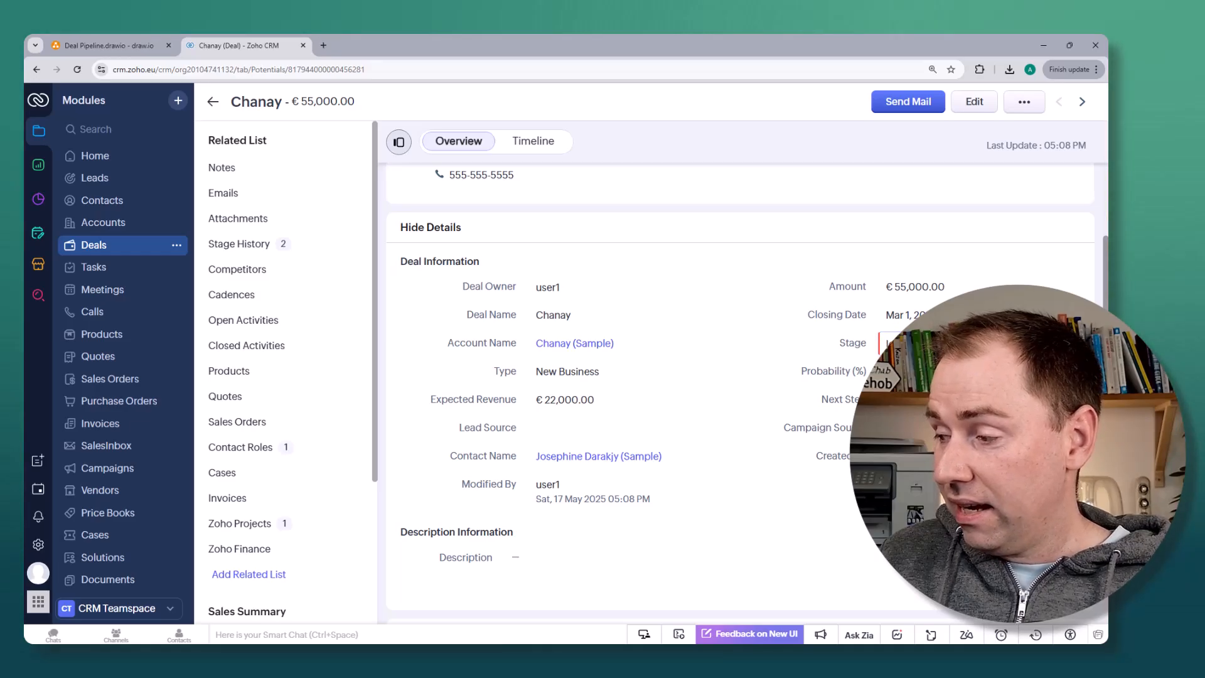
pyautogui.scroll(7, 844, 305)
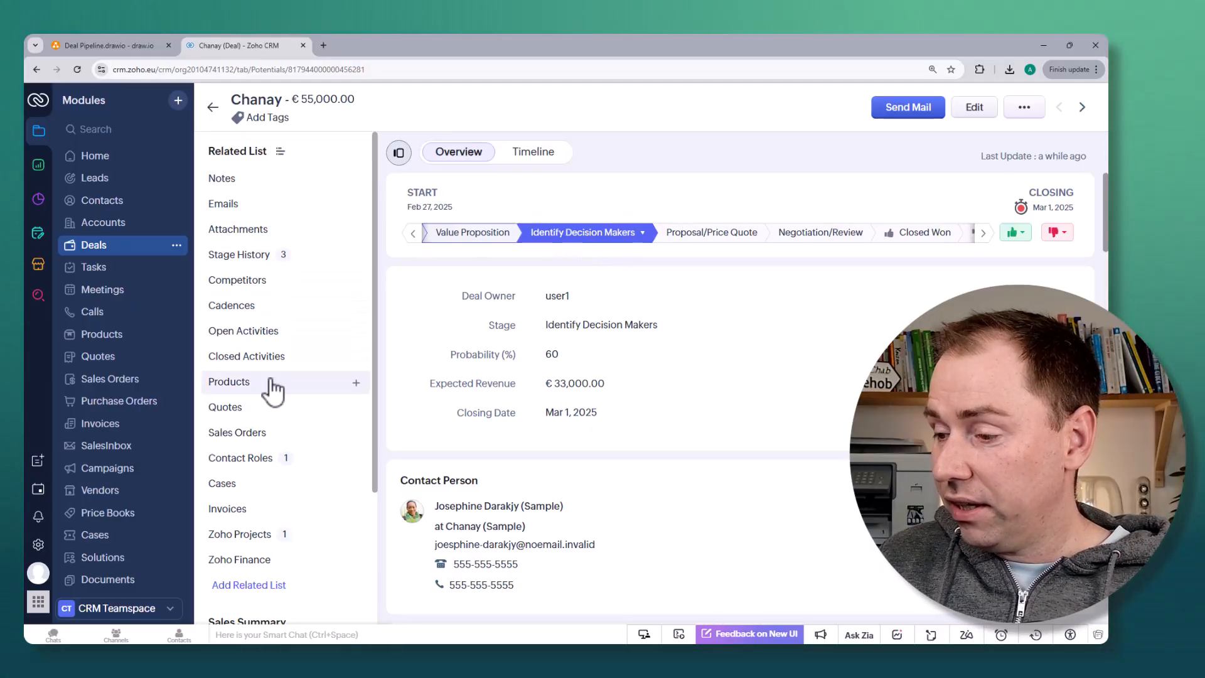
# - Open the Stage-Probability Mapping of the Deals module from the Modules and Fields setup
pyautogui.click(38, 544)
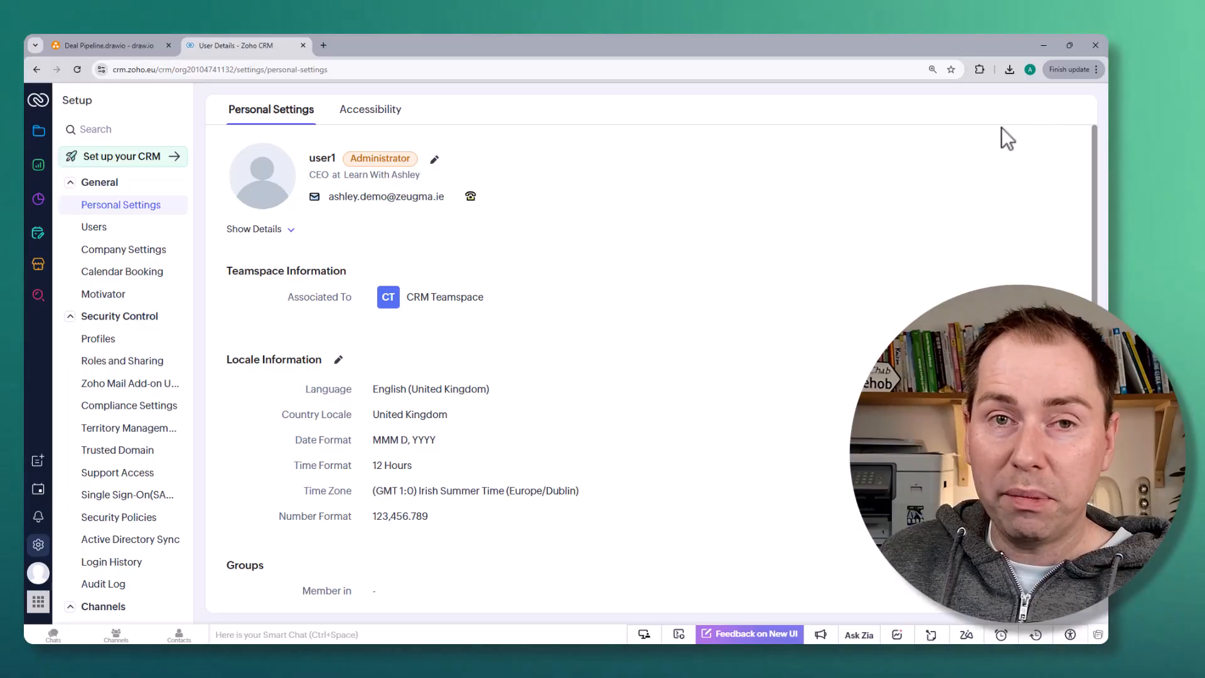
pyautogui.scroll(-2, 133, 280)
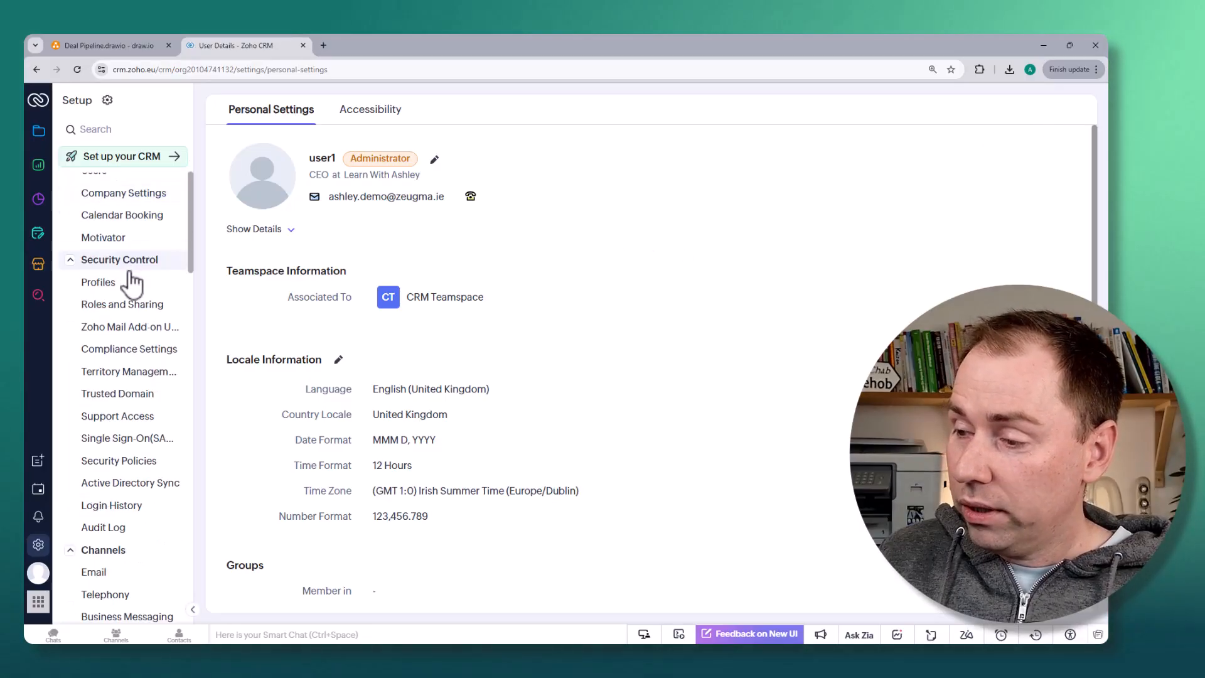
pyautogui.scroll(-5, 133, 280)
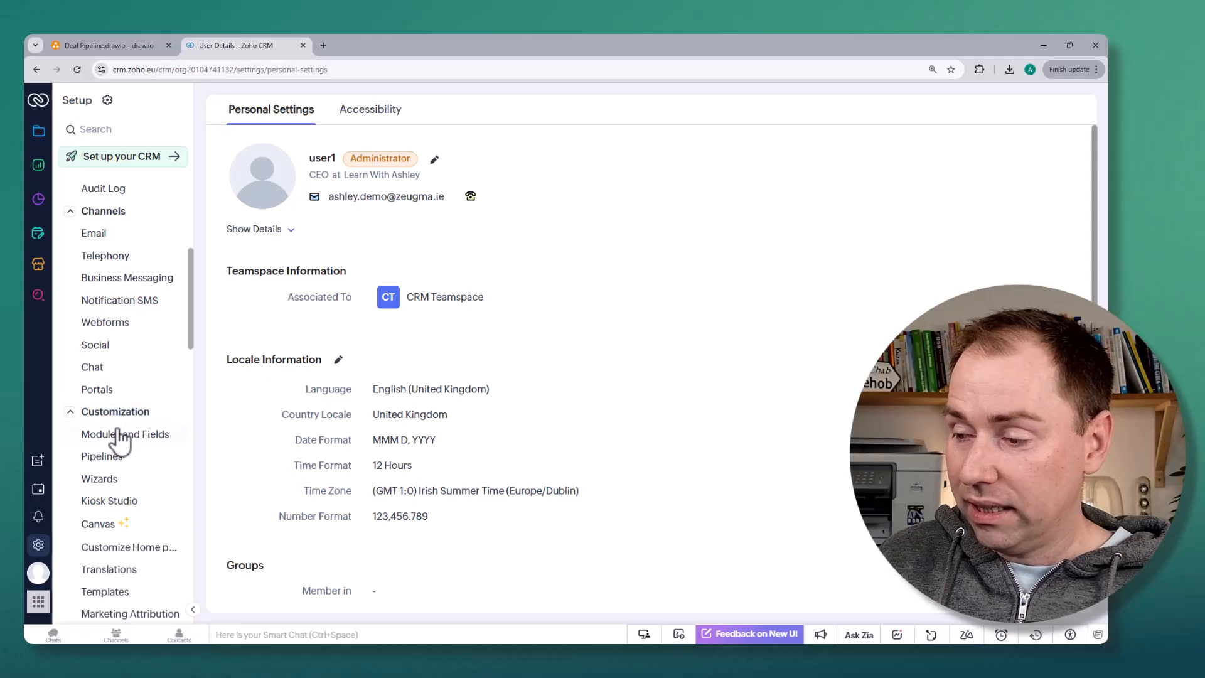
pyautogui.click(119, 436)
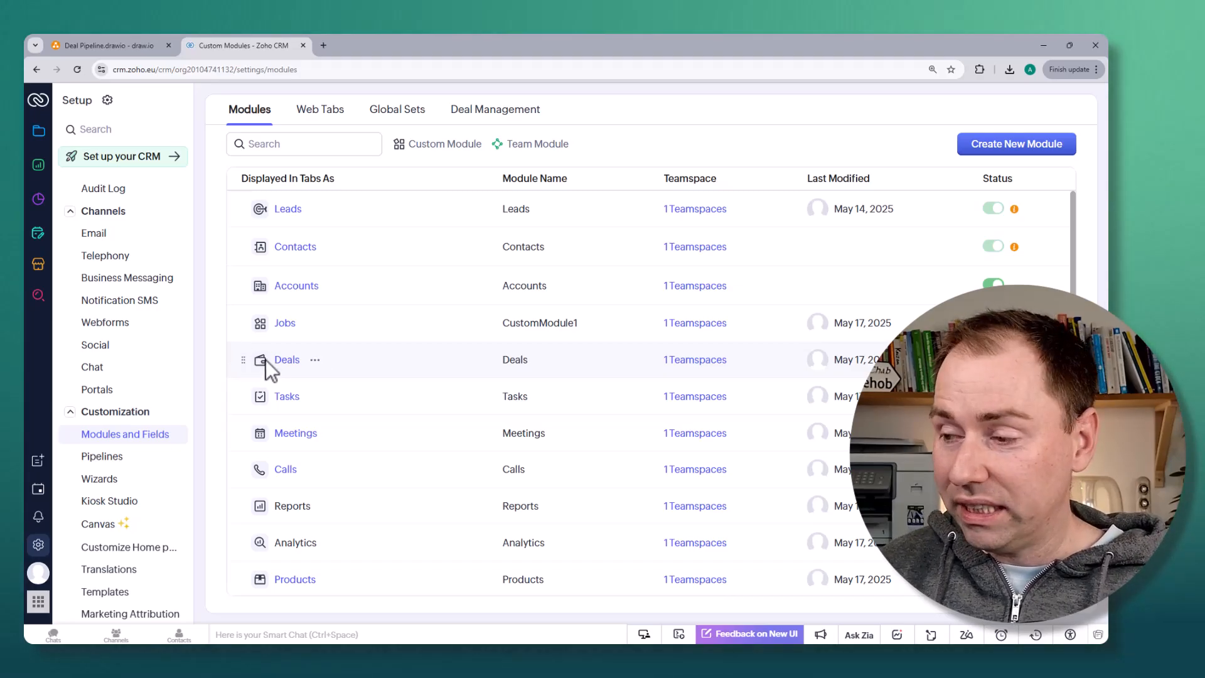
pyautogui.click(315, 360)
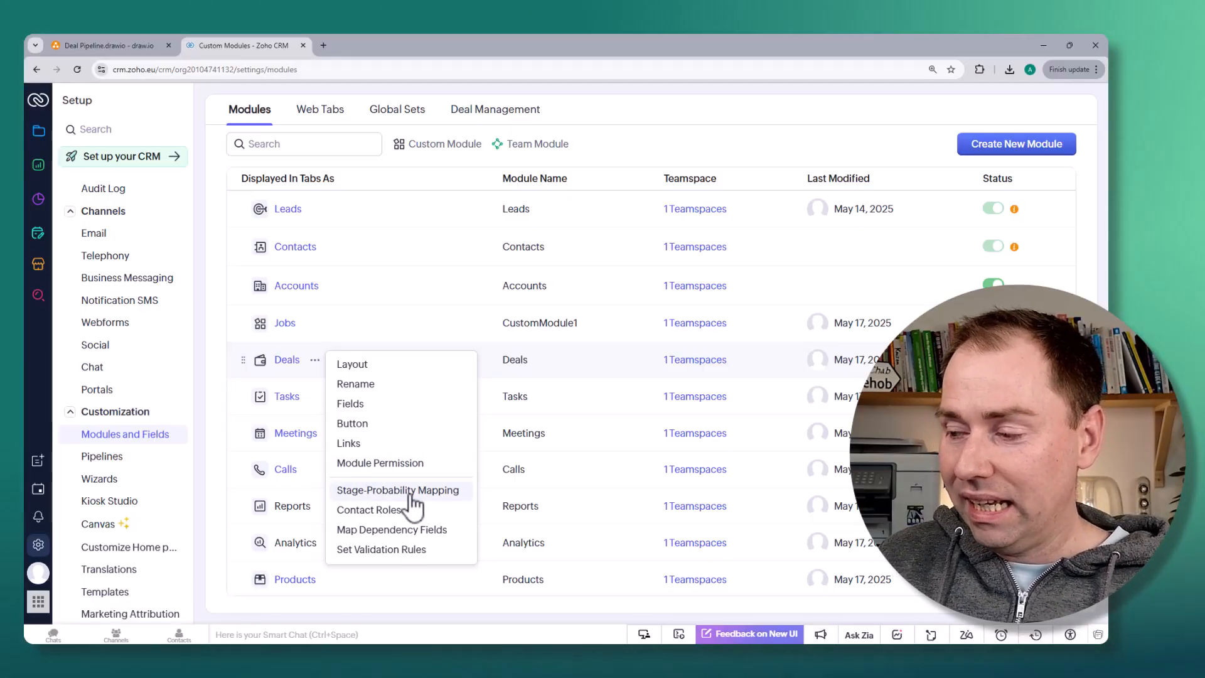
pyautogui.click(369, 494)
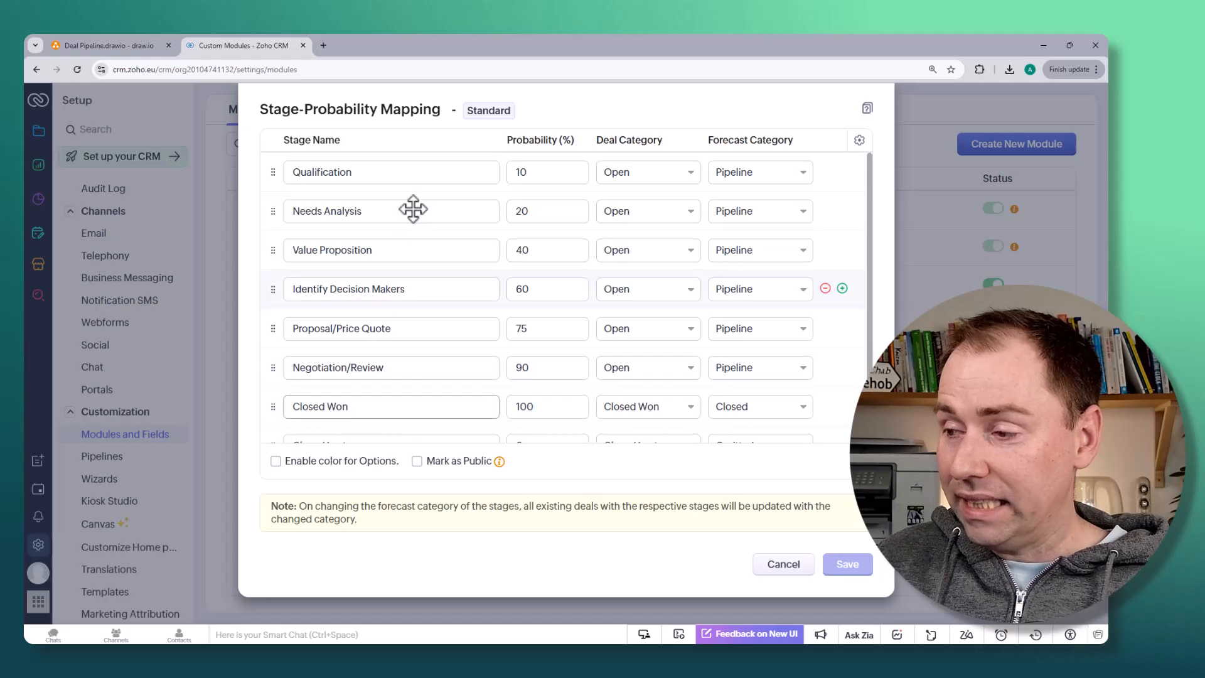
# - Examine the stage names and their probability percentages in the Stage-Probability Mapping
pyautogui.click(322, 173)
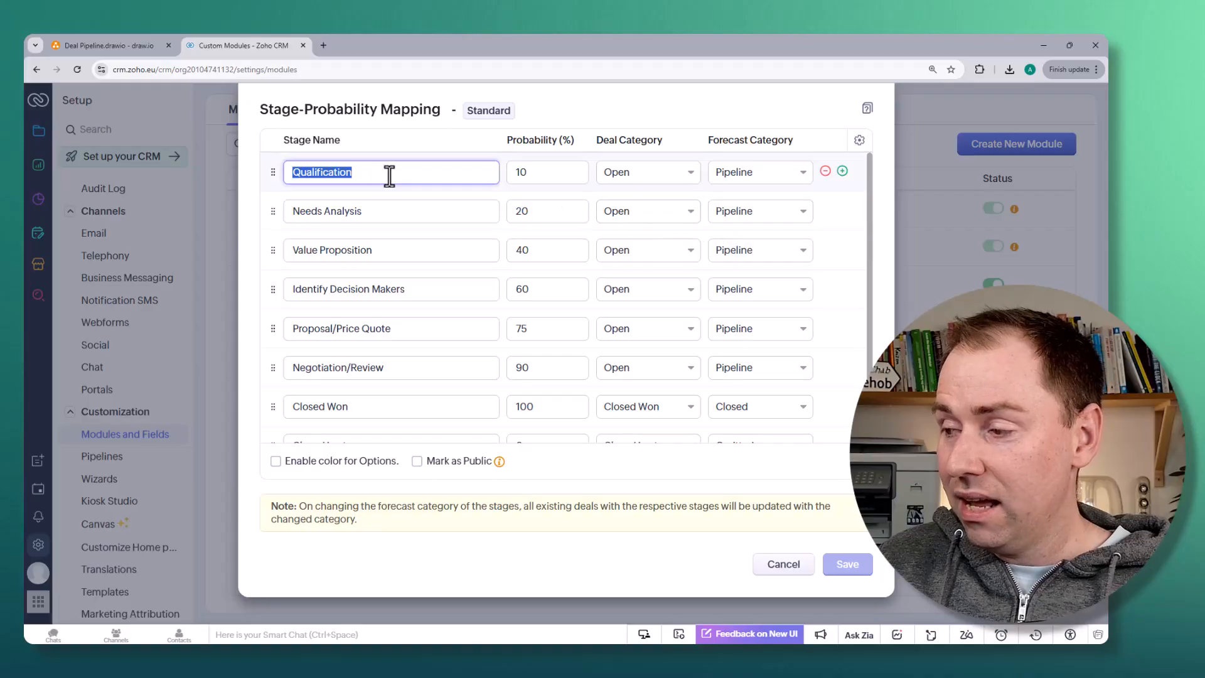
pyautogui.click(540, 174)
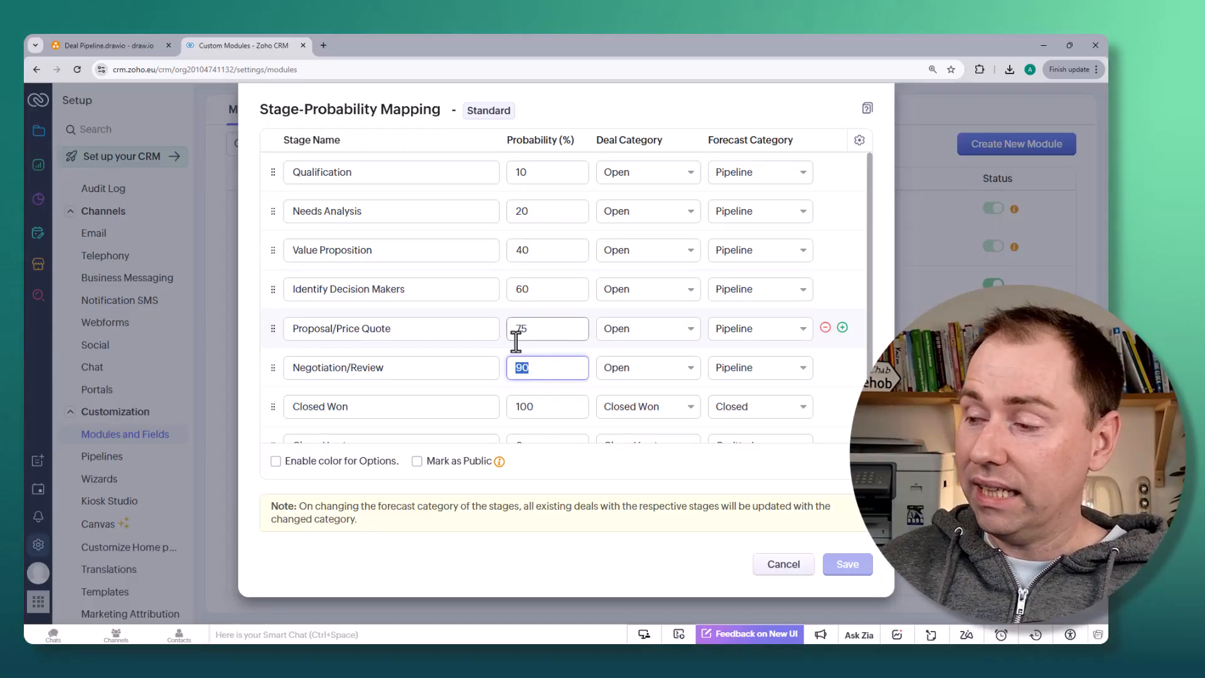
pyautogui.click(527, 170)
# - Try a probability of 10% for the Needs Analysis stage
pyautogui.click(544, 209)
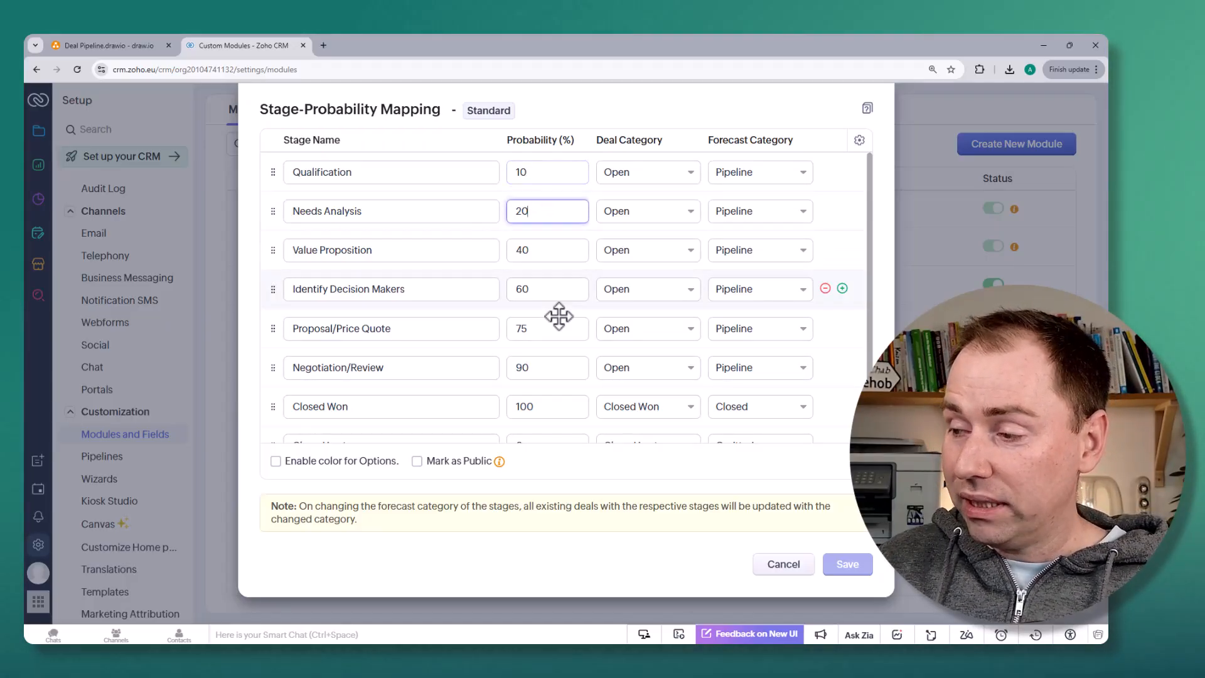
pyautogui.moveTo(538, 209); pyautogui.dragTo(511, 210)
pyautogui.write('10')
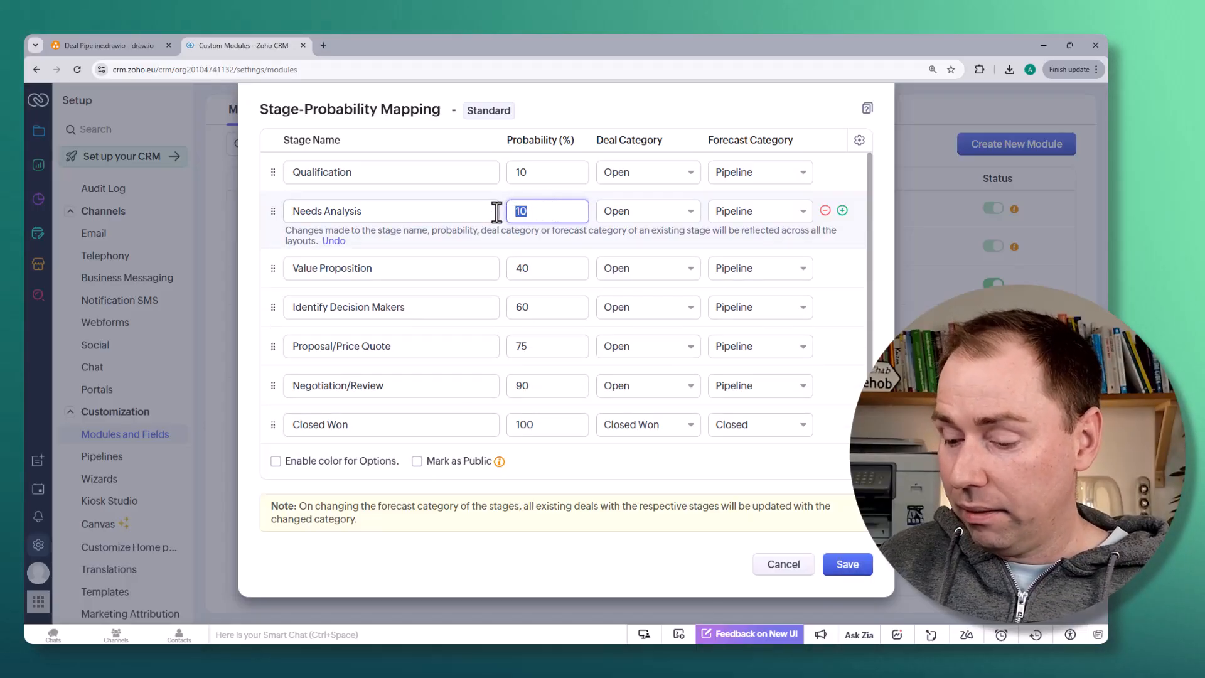
# - Examine the deal category options for Qualification and the probabilities of the Closed Won and Closed Lost stages
pyautogui.click(679, 178)
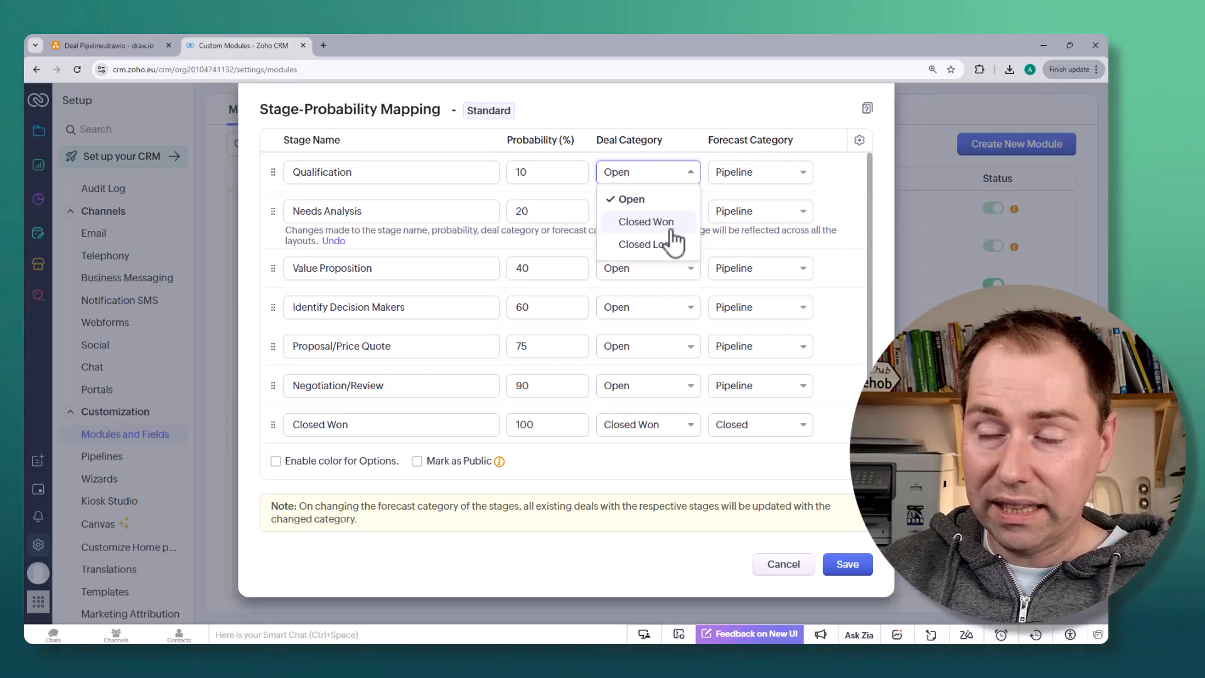
pyautogui.click(782, 118)
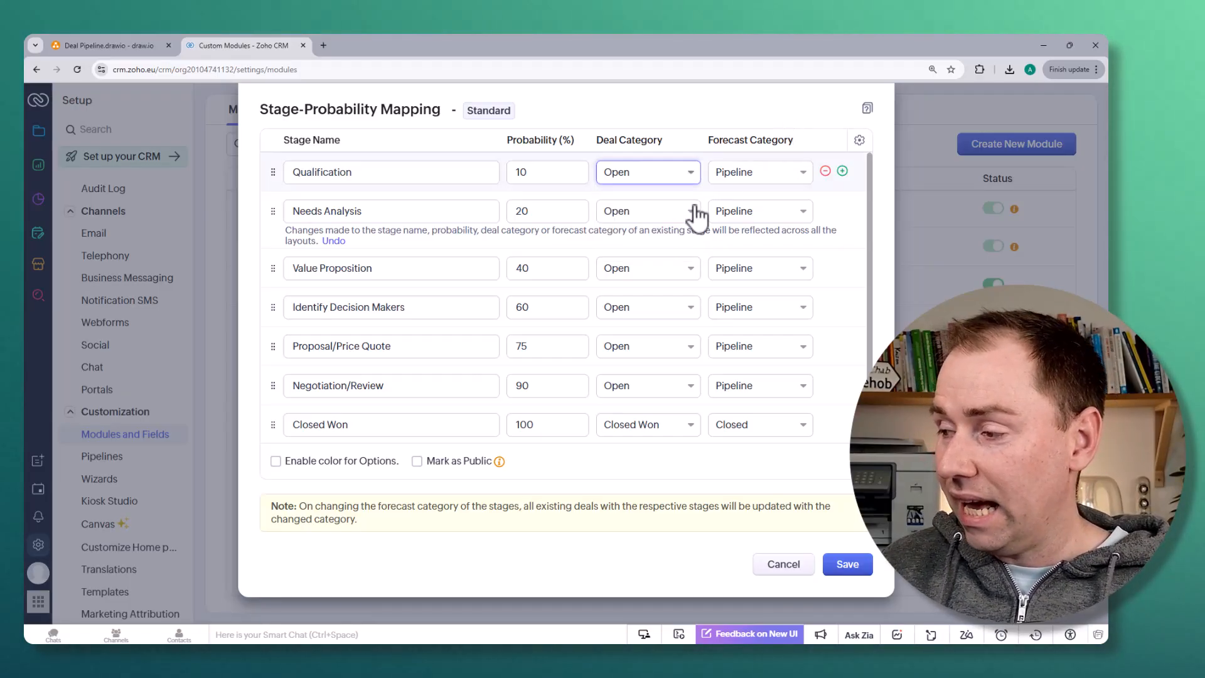
pyautogui.scroll(-2, 624, 236)
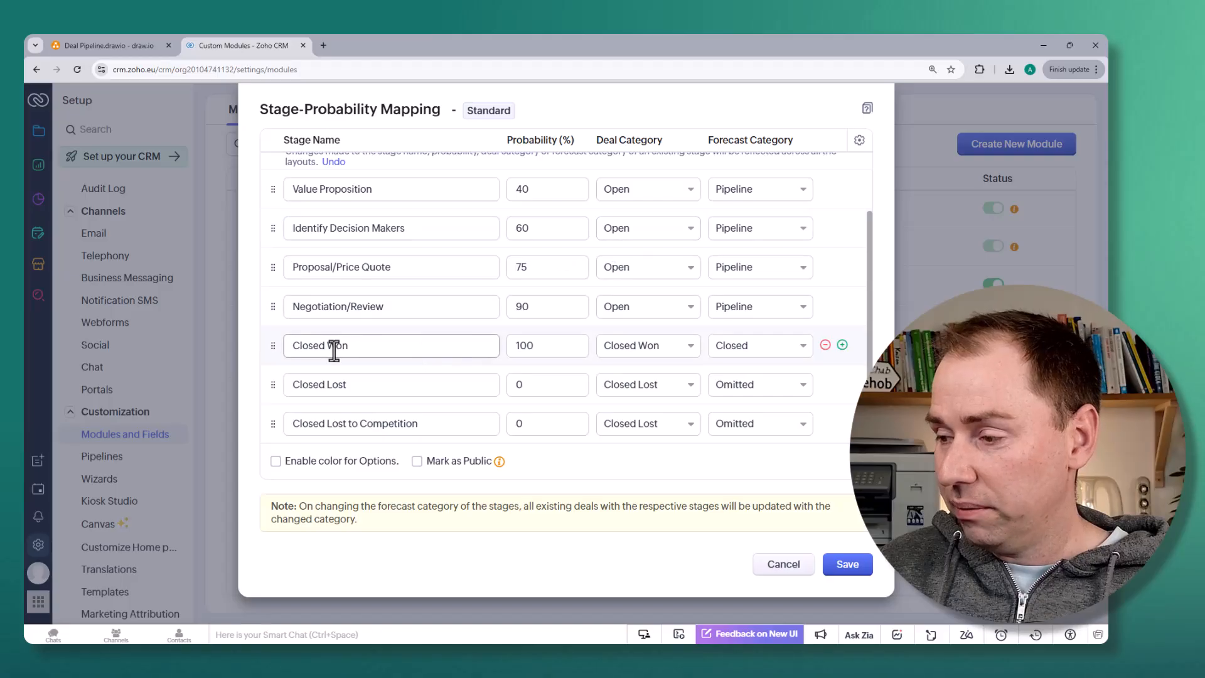
pyautogui.moveTo(310, 350); pyautogui.dragTo(499, 392)
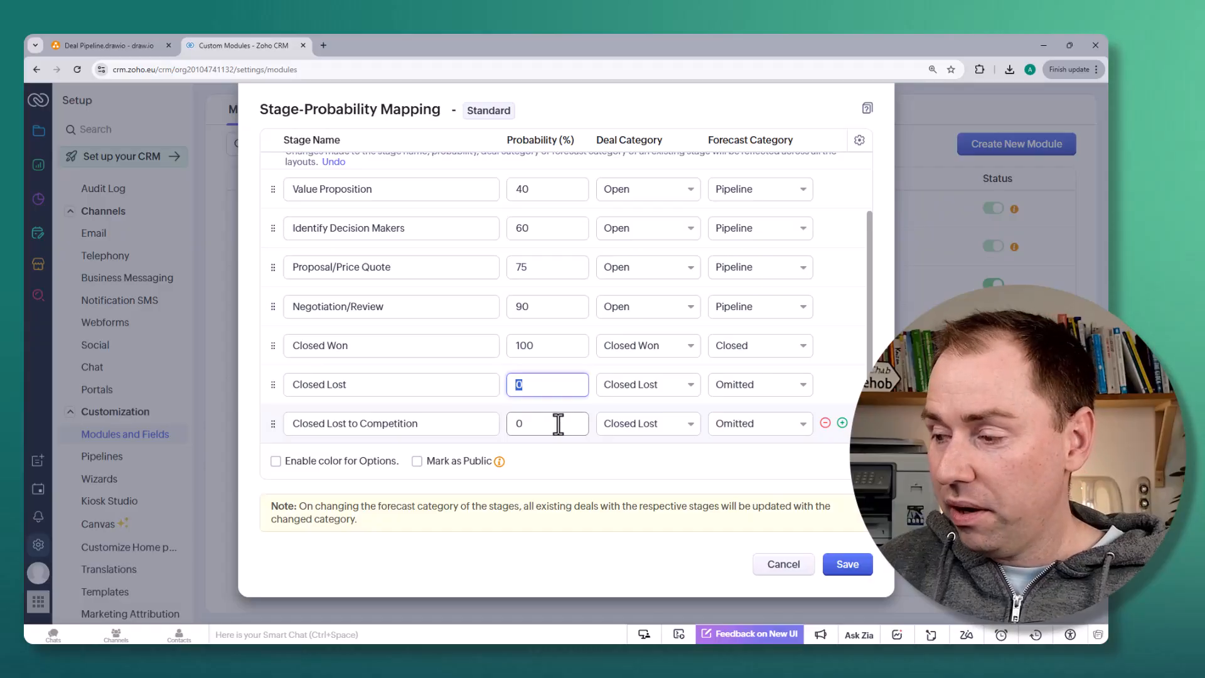
# - Remove the Closed Lost to Competition stage from the mapping
pyautogui.moveTo(480, 428); pyautogui.dragTo(290, 423)
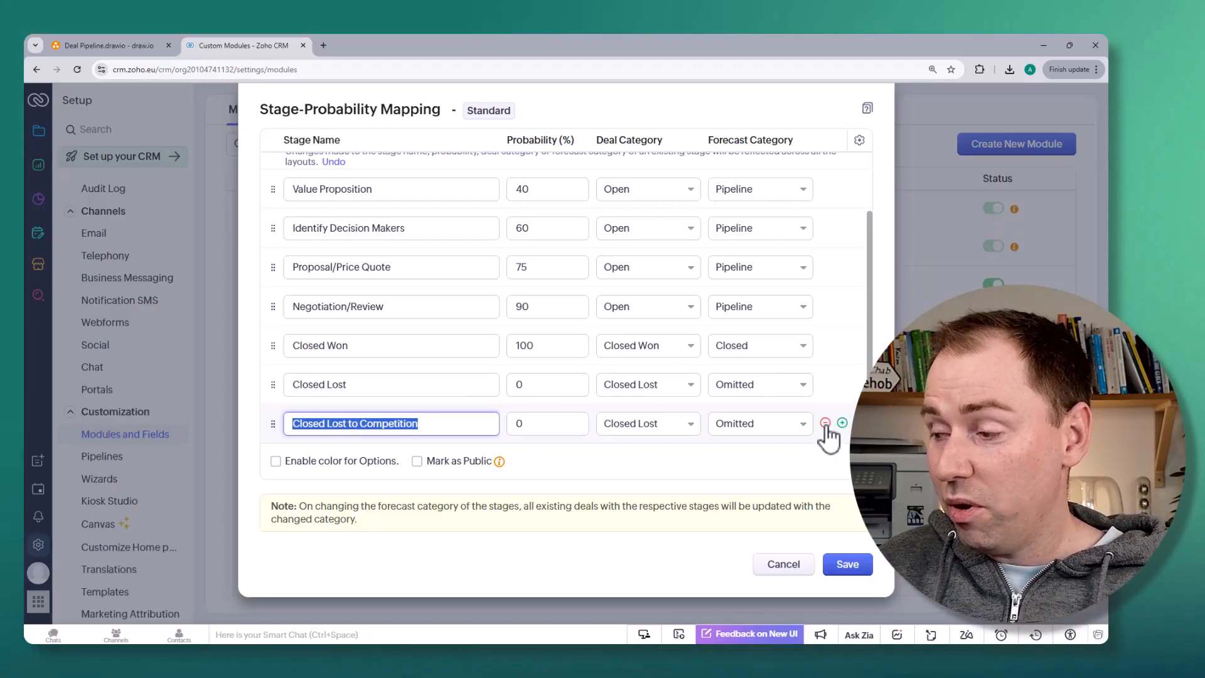
pyautogui.click(825, 423)
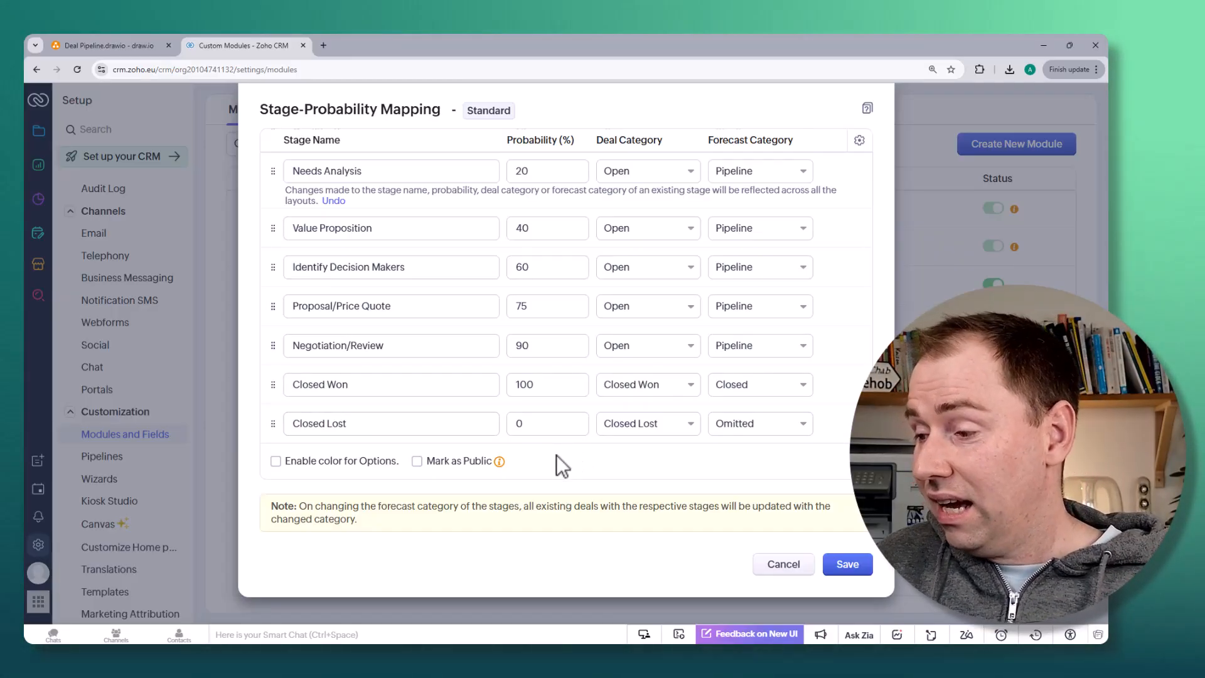
# - Try enabling color for the stage options and turn it off again
pyautogui.click(275, 461)
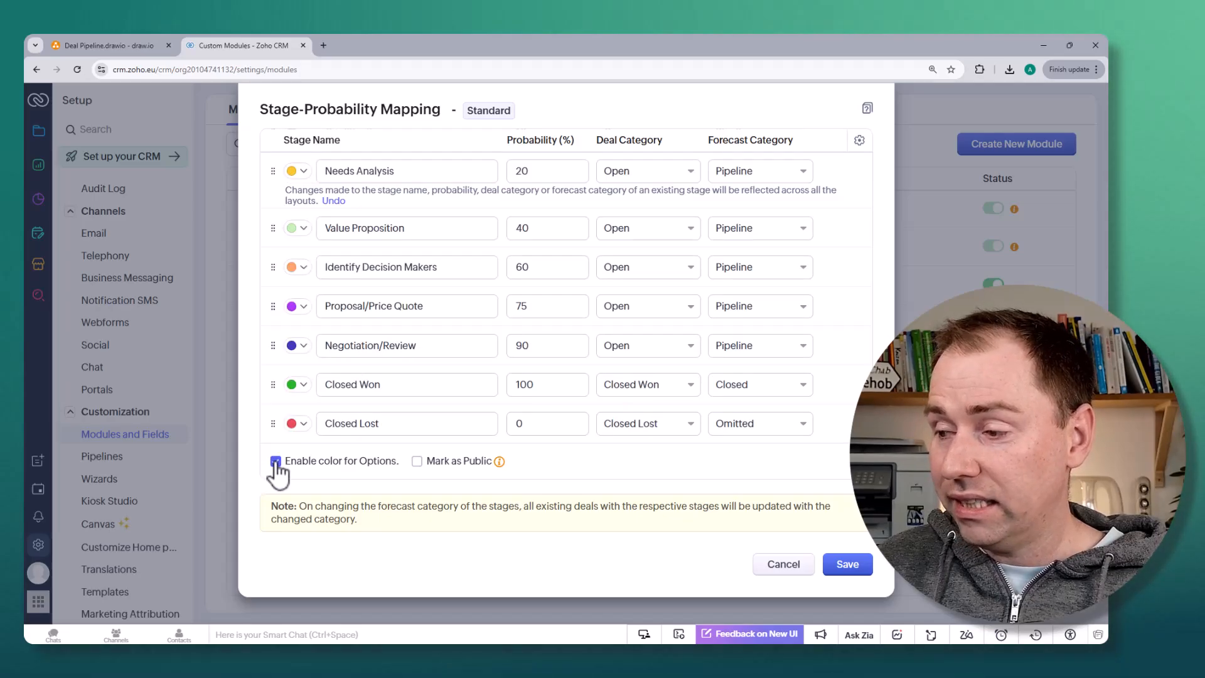
pyautogui.click(275, 462)
pyautogui.scroll(1, 705, 305)
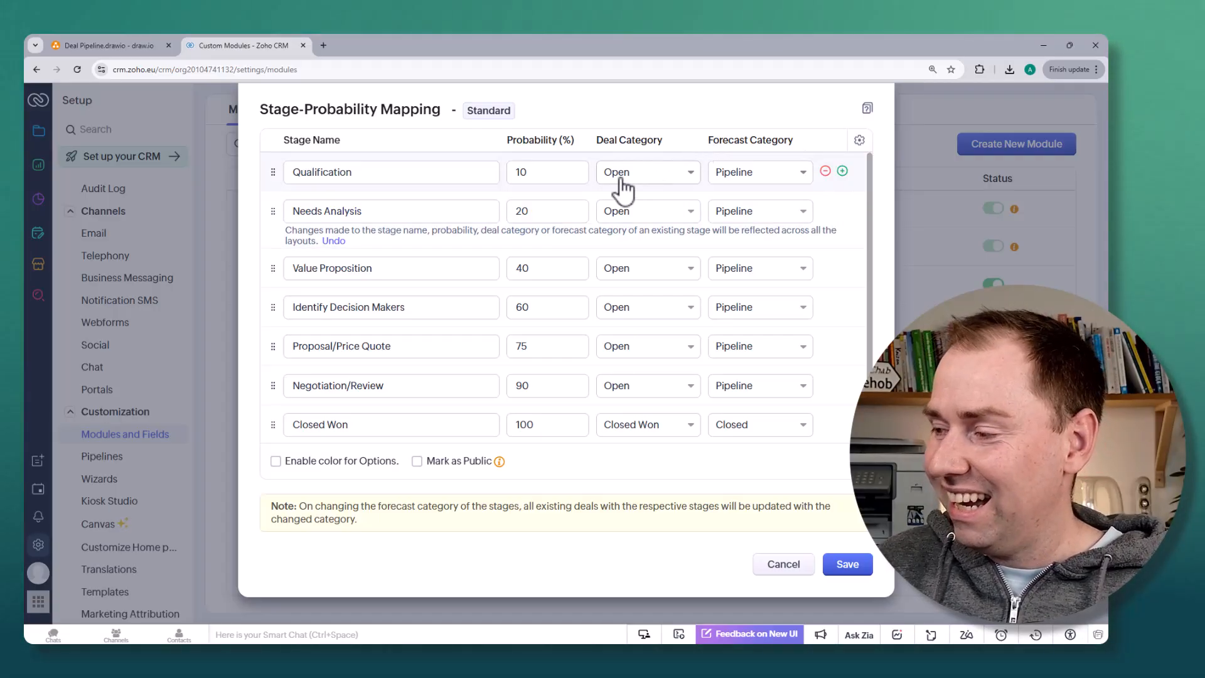
# - View the unused stage values and save the Stage-Probability Mapping
pyautogui.click(859, 141)
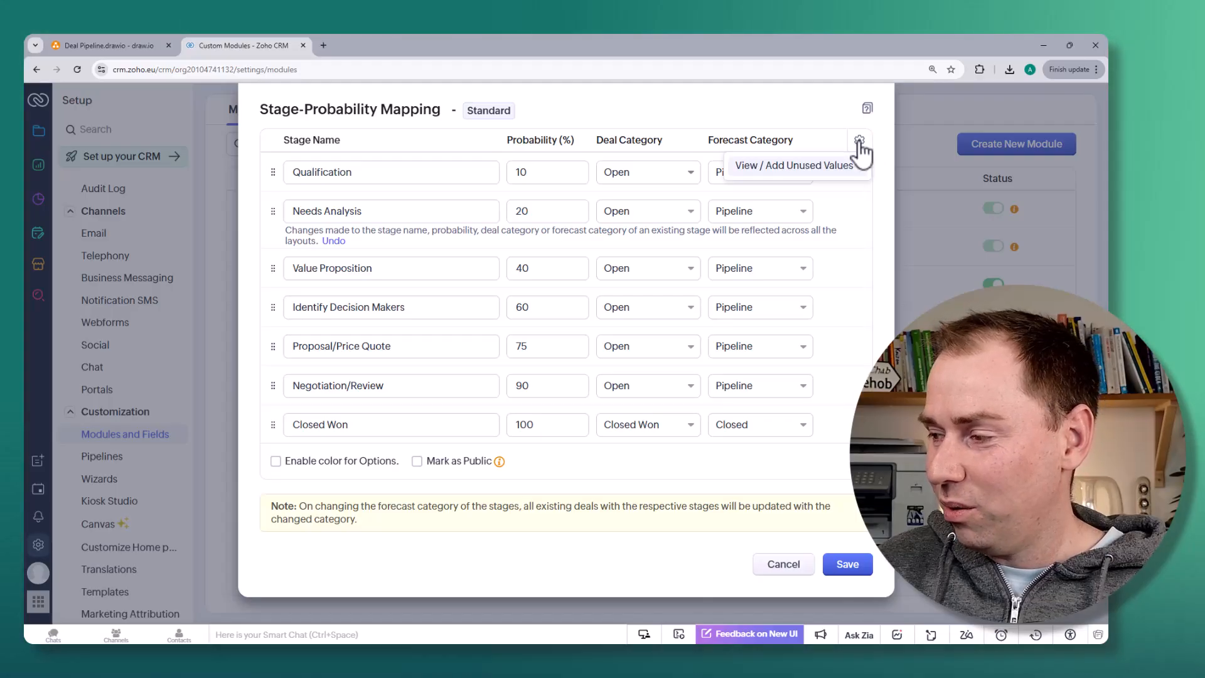
pyautogui.click(806, 170)
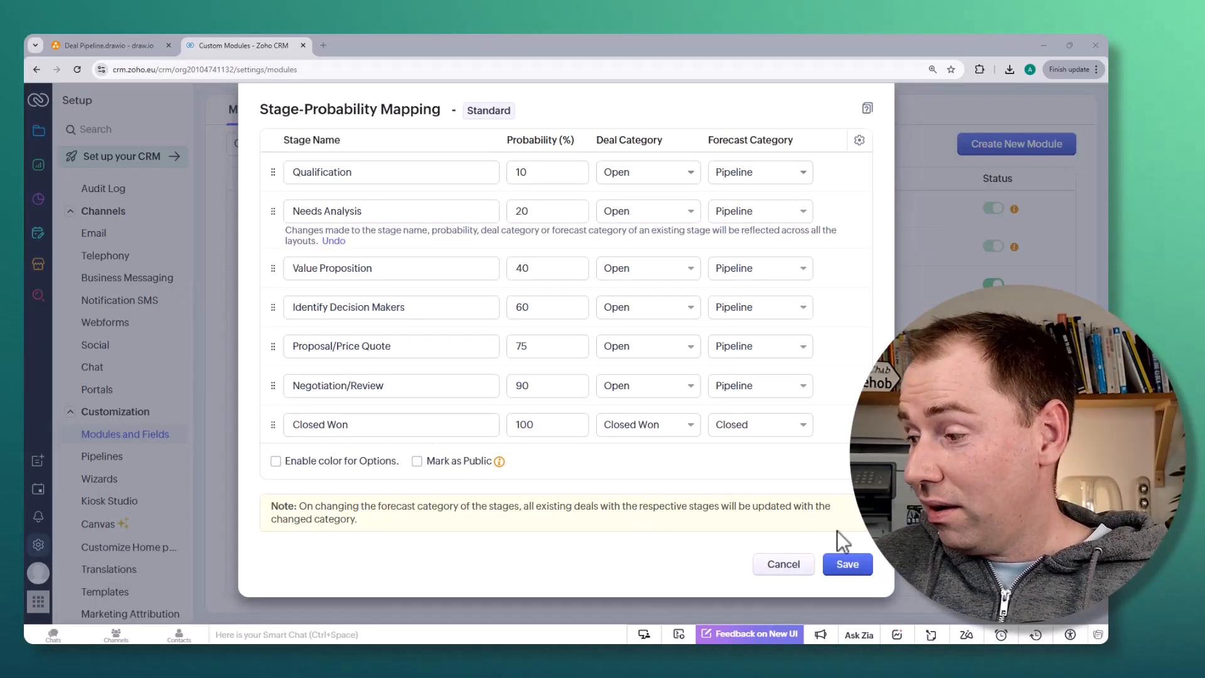
pyautogui.click(849, 564)
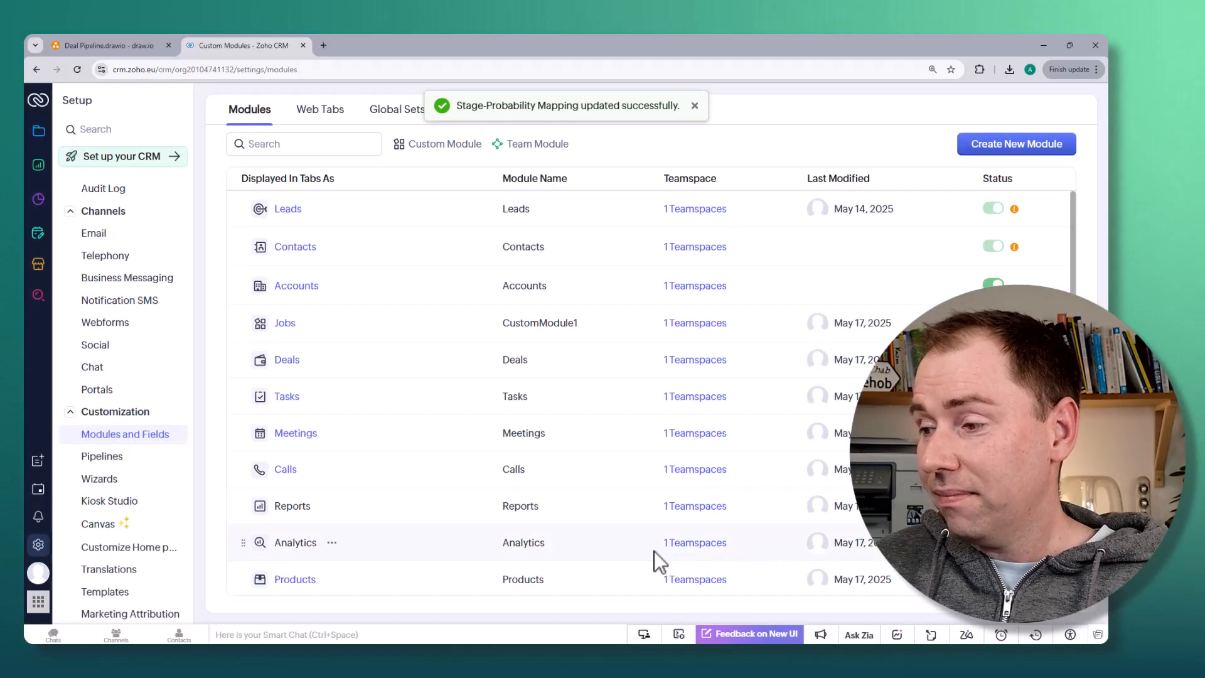